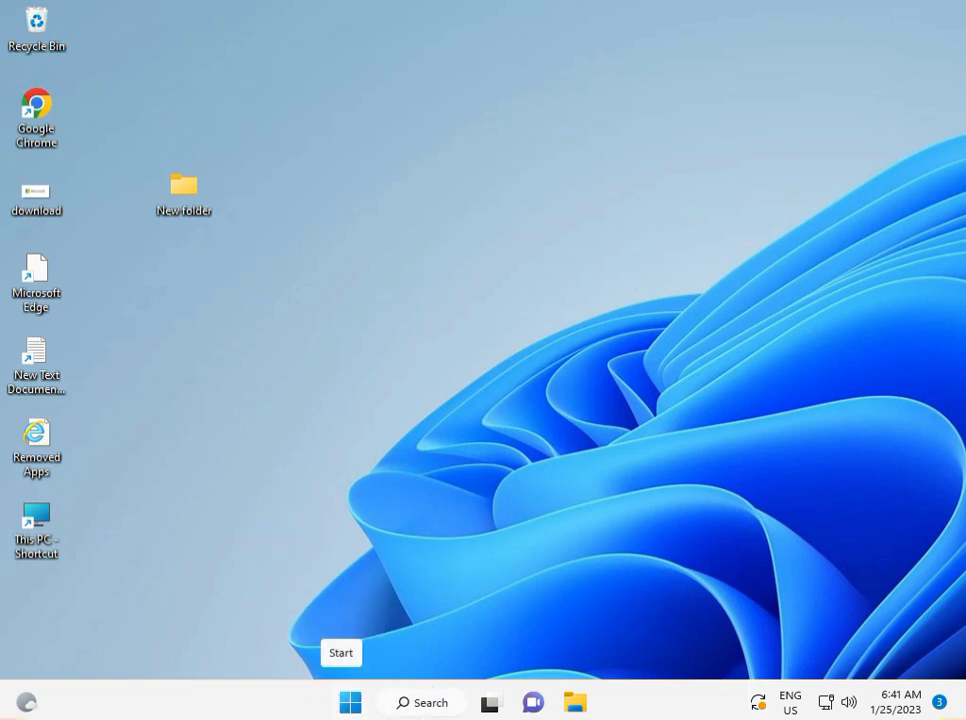
Step: Launch Settings from Start and scroll Privacy & security down to App permissions
{"action": "left_click", "coordinate": [352, 702]}
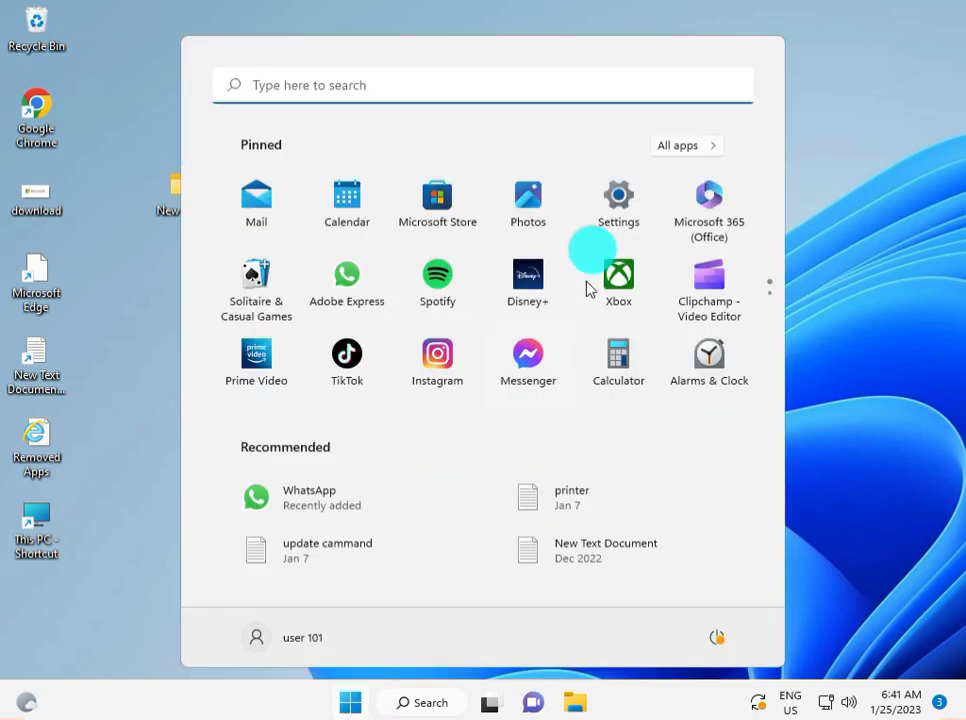
{"action": "left_click", "coordinate": [611, 206]}
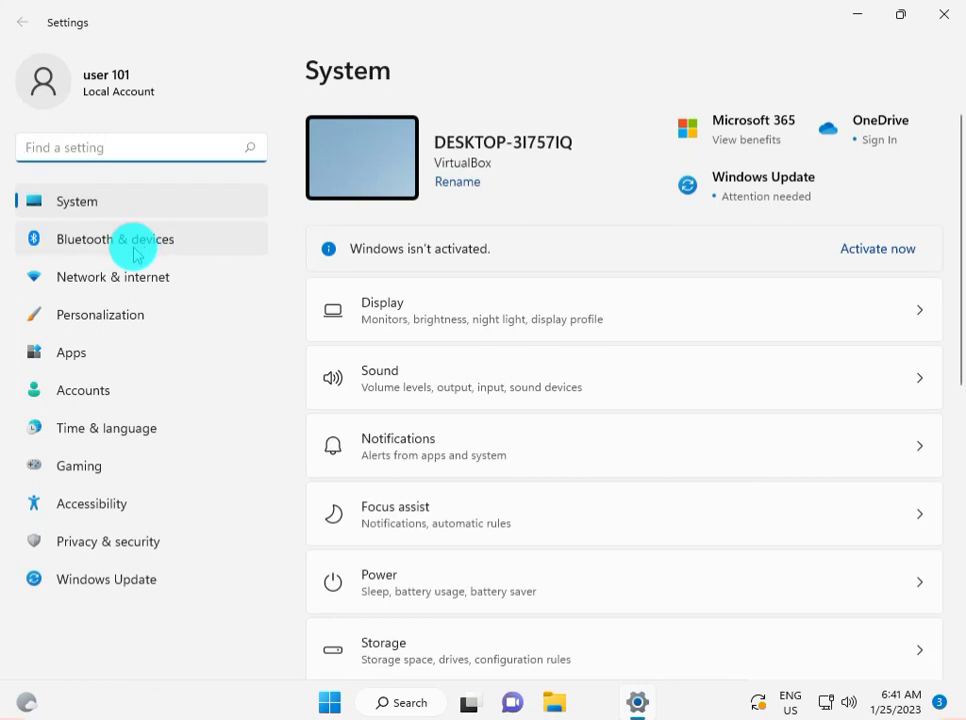
{"action": "left_click", "coordinate": [125, 545]}
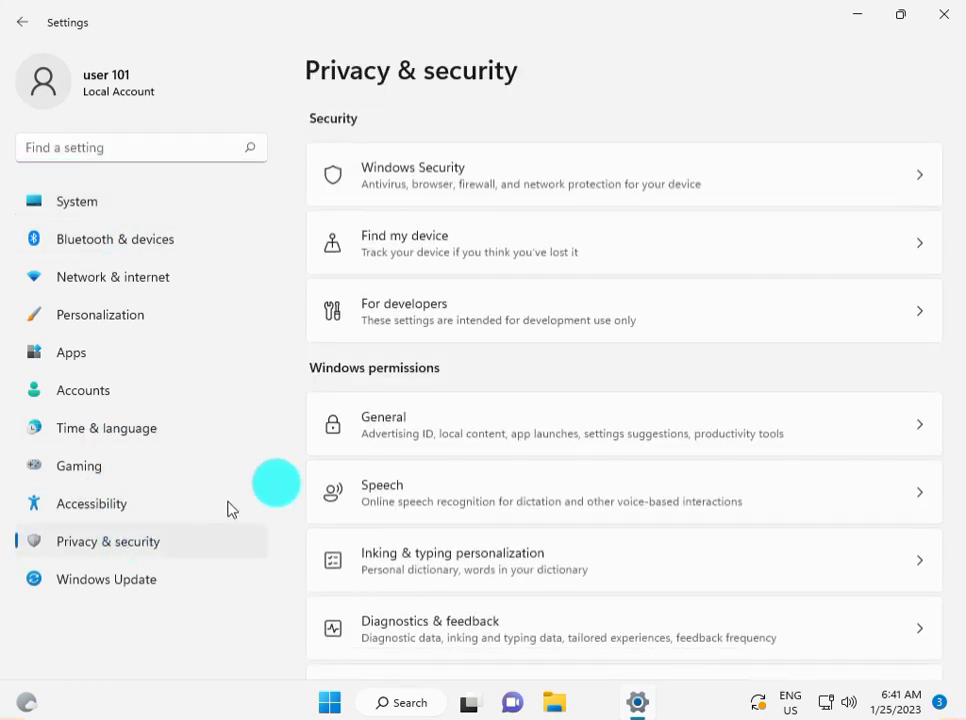
{"action": "scroll", "coordinate": [496, 446], "scroll_direction": "down", "scroll_amount": 3}
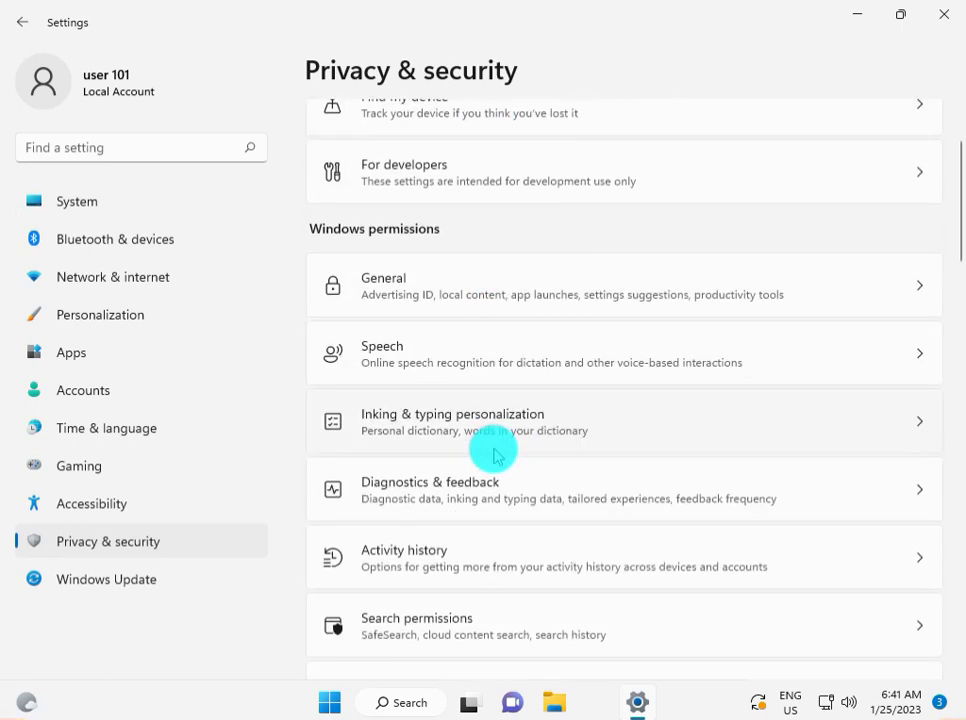
{"action": "scroll", "coordinate": [498, 453], "scroll_direction": "down", "scroll_amount": 3}
{"action": "scroll", "coordinate": [498, 457], "scroll_direction": "down", "scroll_amount": 2}
{"action": "scroll", "coordinate": [498, 458], "scroll_direction": "down", "scroll_amount": 2}
{"action": "scroll", "coordinate": [497, 458], "scroll_direction": "down", "scroll_amount": 2}
{"action": "scroll", "coordinate": [496, 457], "scroll_direction": "down", "scroll_amount": 4}
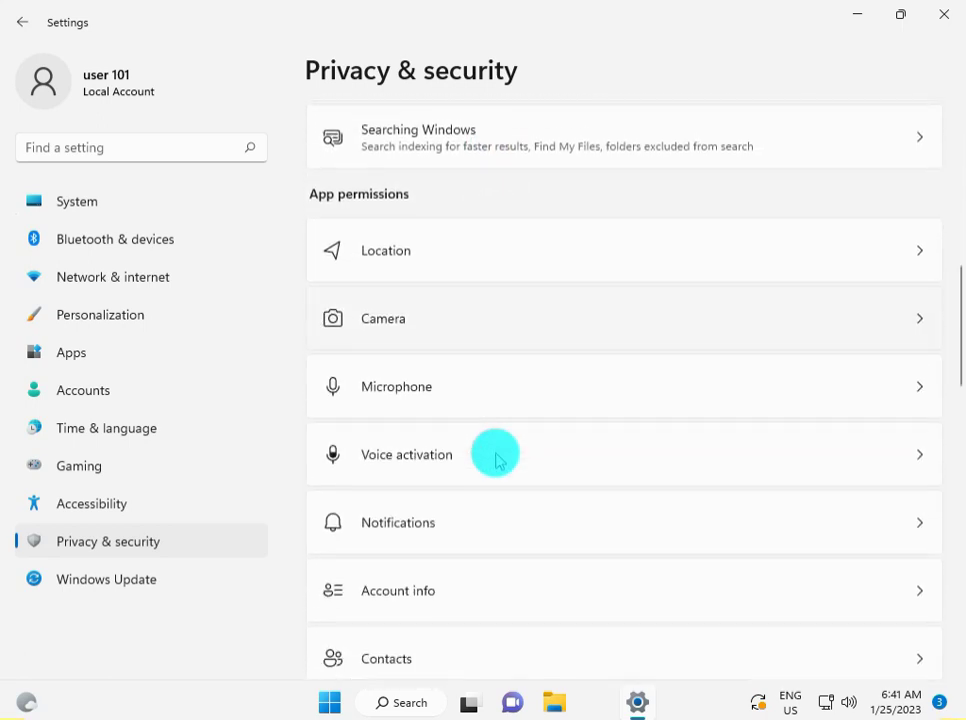
Step: Open the Microphone page and turn 'Let apps access your microphone' back on
{"action": "left_click", "coordinate": [389, 393]}
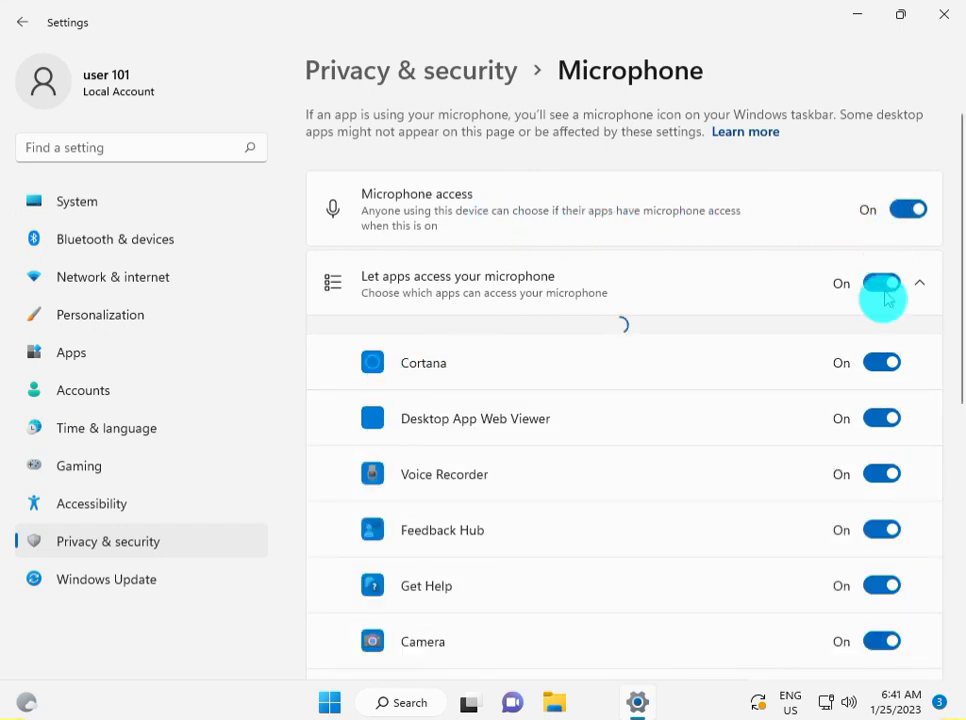
{"action": "scroll", "coordinate": [836, 455], "scroll_direction": "down", "scroll_amount": 3}
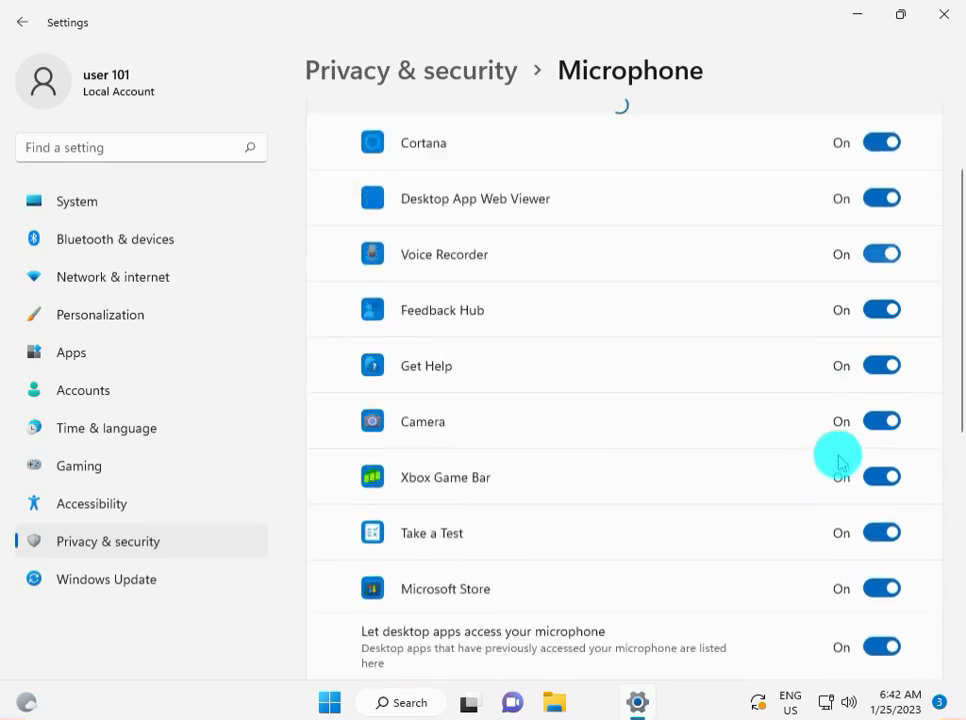
{"action": "scroll", "coordinate": [838, 460], "scroll_direction": "down", "scroll_amount": 2}
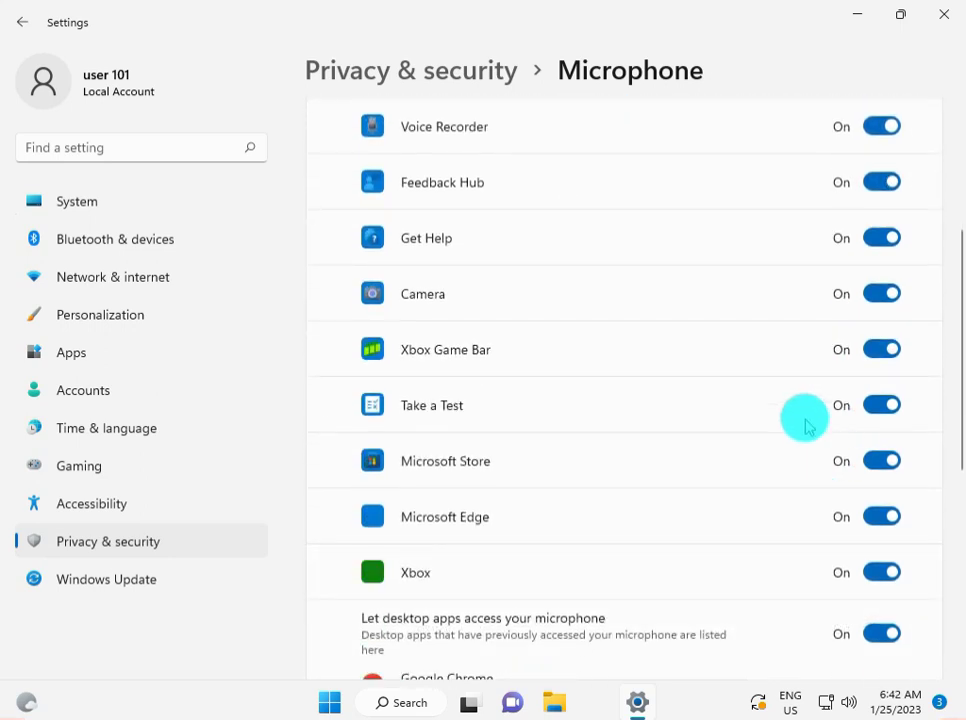
{"action": "scroll", "coordinate": [810, 450], "scroll_direction": "up", "scroll_amount": 2}
{"action": "scroll", "coordinate": [808, 448], "scroll_direction": "up", "scroll_amount": 3}
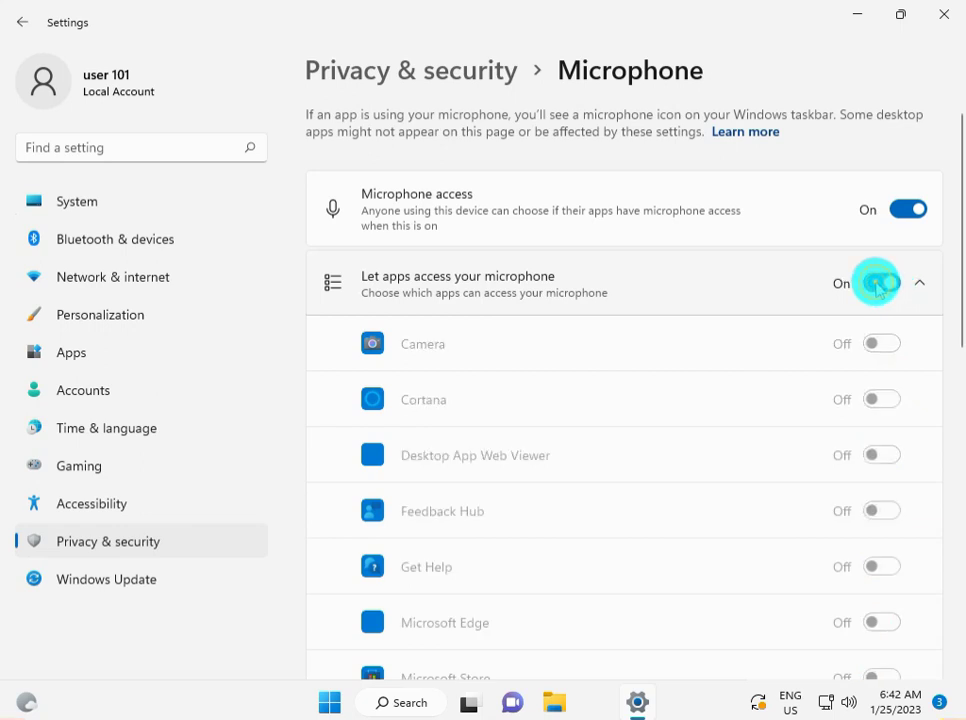
{"action": "left_click", "coordinate": [876, 285]}
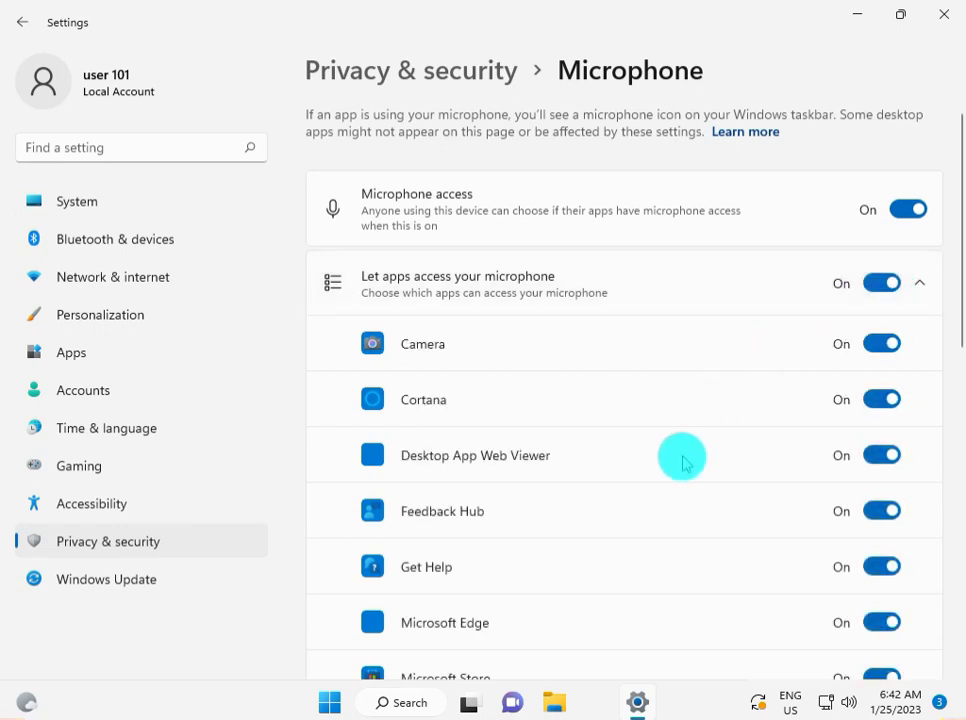
Step: Switch WhatsApp's microphone access on in the app list
{"action": "scroll", "coordinate": [683, 463], "scroll_direction": "down", "scroll_amount": 1}
{"action": "scroll", "coordinate": [683, 463], "scroll_direction": "down", "scroll_amount": 3}
{"action": "scroll", "coordinate": [681, 459], "scroll_direction": "down", "scroll_amount": 2}
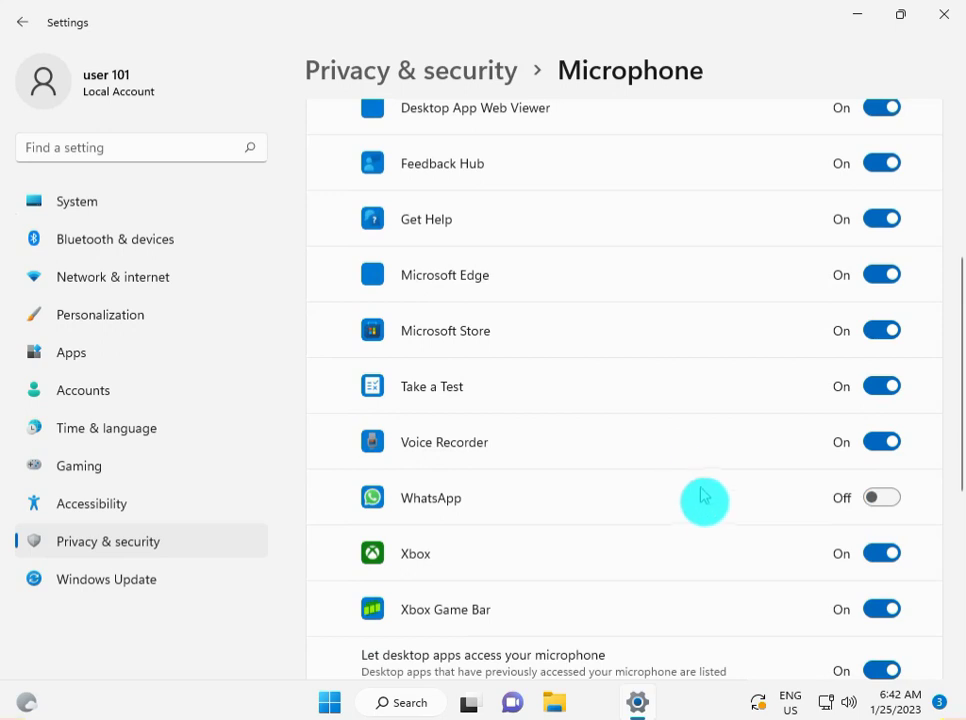
{"action": "left_click", "coordinate": [858, 511]}
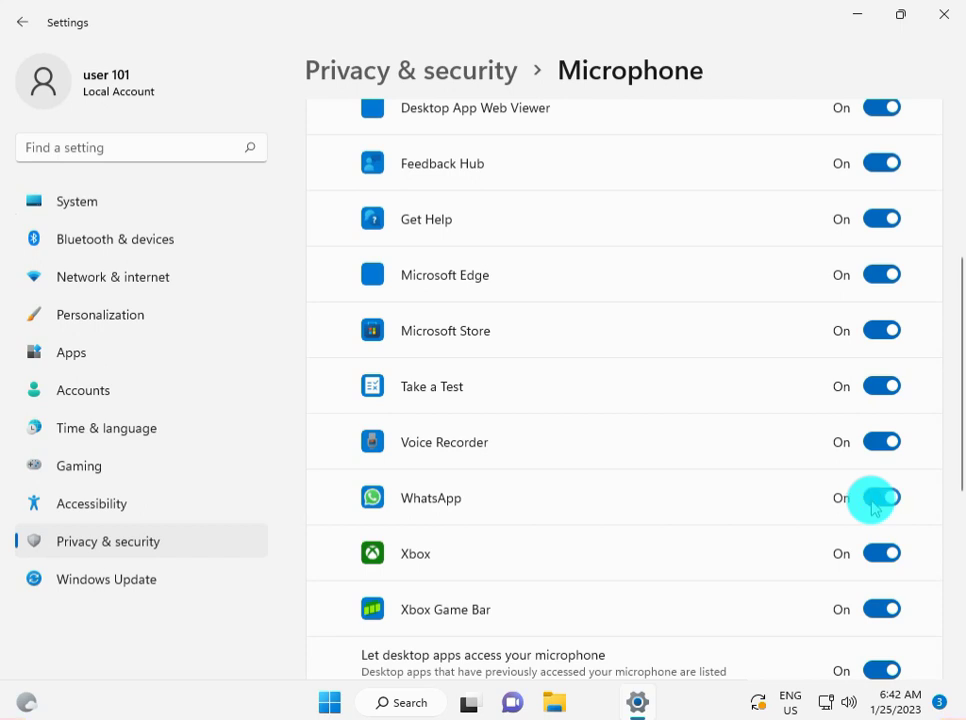
{"action": "left_click", "coordinate": [872, 507]}
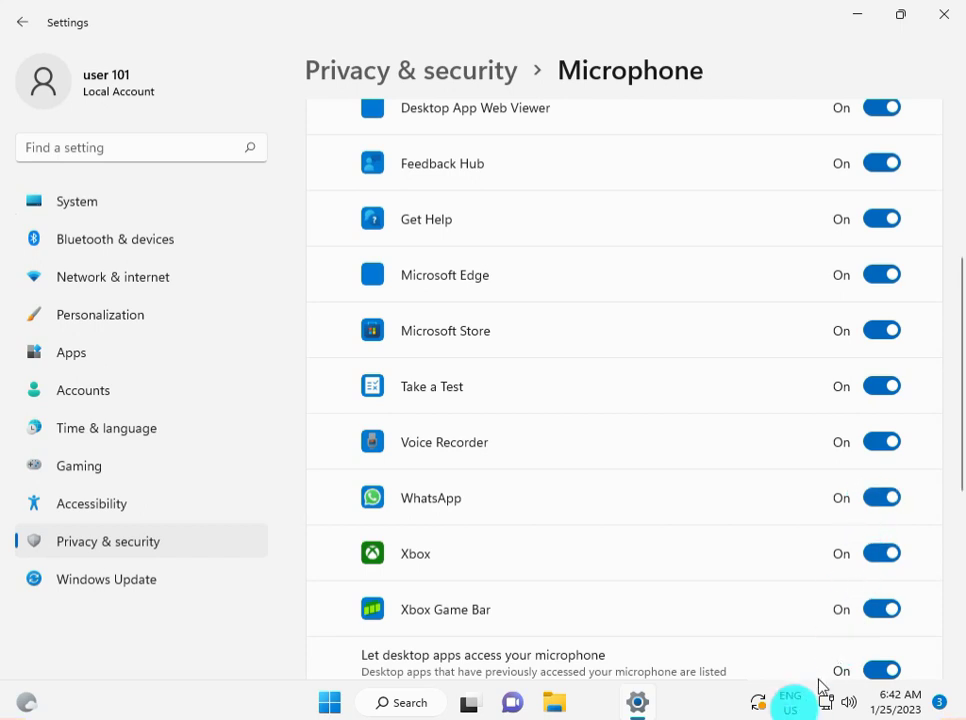
Step: Close Settings and relaunch it from the Start menu
{"action": "key", "text": "alt+F4"}
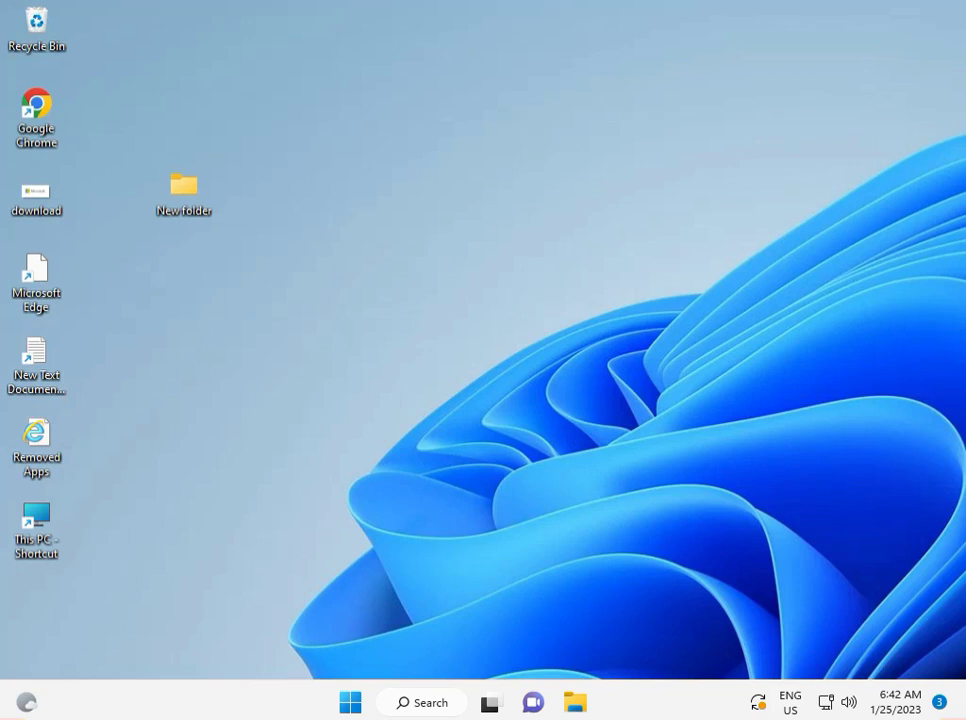
{"action": "left_click", "coordinate": [346, 705]}
{"action": "left_click", "coordinate": [346, 705]}
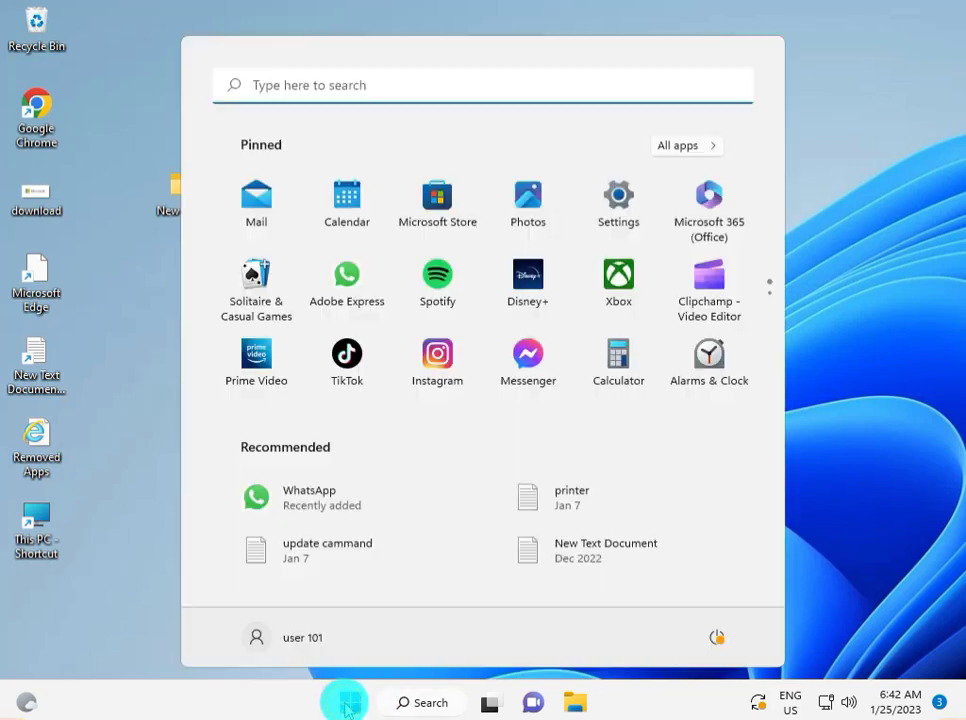
{"action": "left_click", "coordinate": [616, 222]}
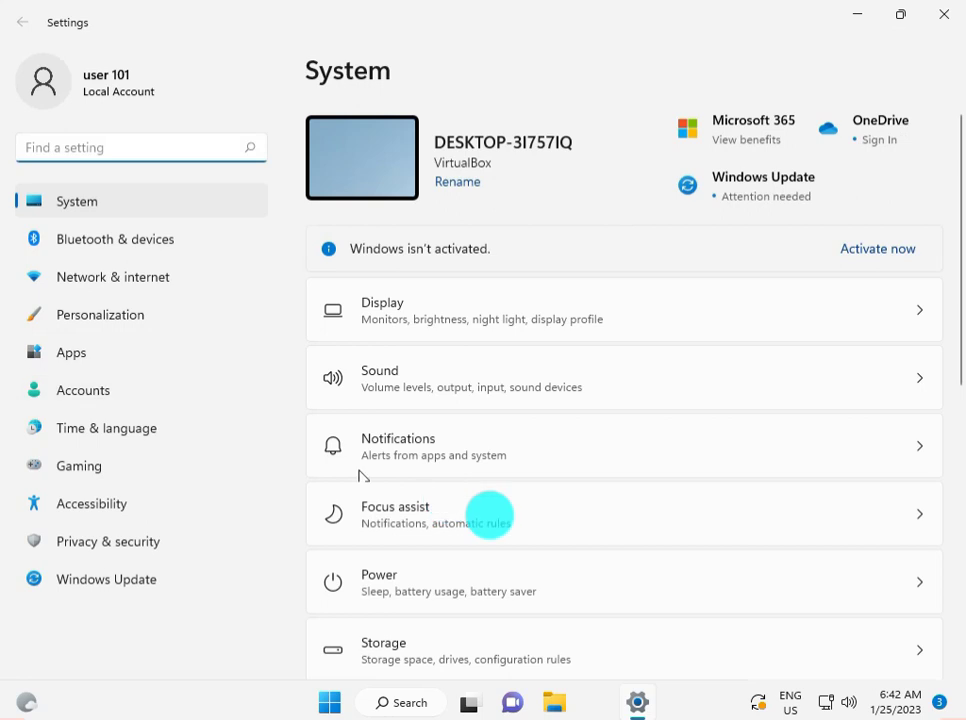
Step: Go to System > Troubleshoot > Other troubleshooters to find Playing Audio
{"action": "scroll", "coordinate": [553, 560], "scroll_direction": "down", "scroll_amount": 1}
{"action": "scroll", "coordinate": [553, 560], "scroll_direction": "down", "scroll_amount": 3}
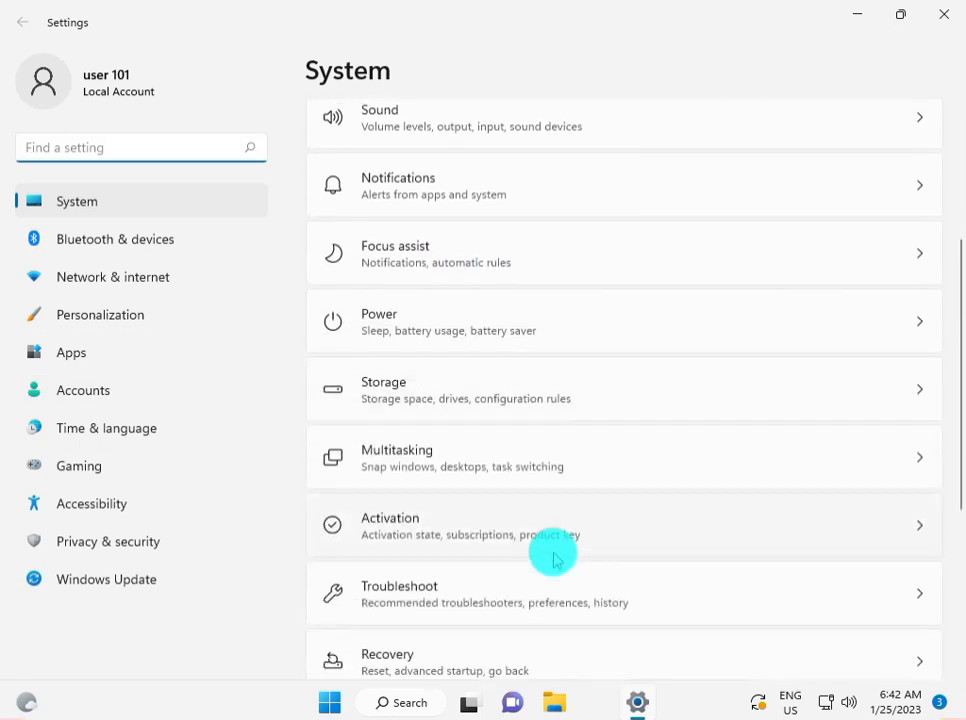
{"action": "left_click", "coordinate": [512, 600]}
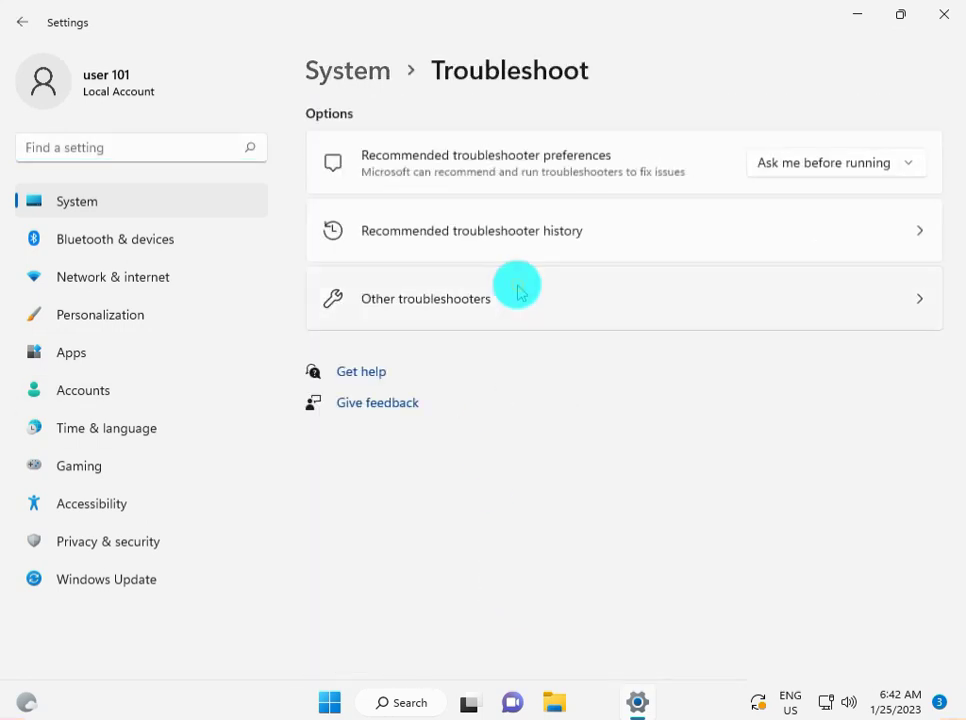
{"action": "left_click", "coordinate": [518, 291]}
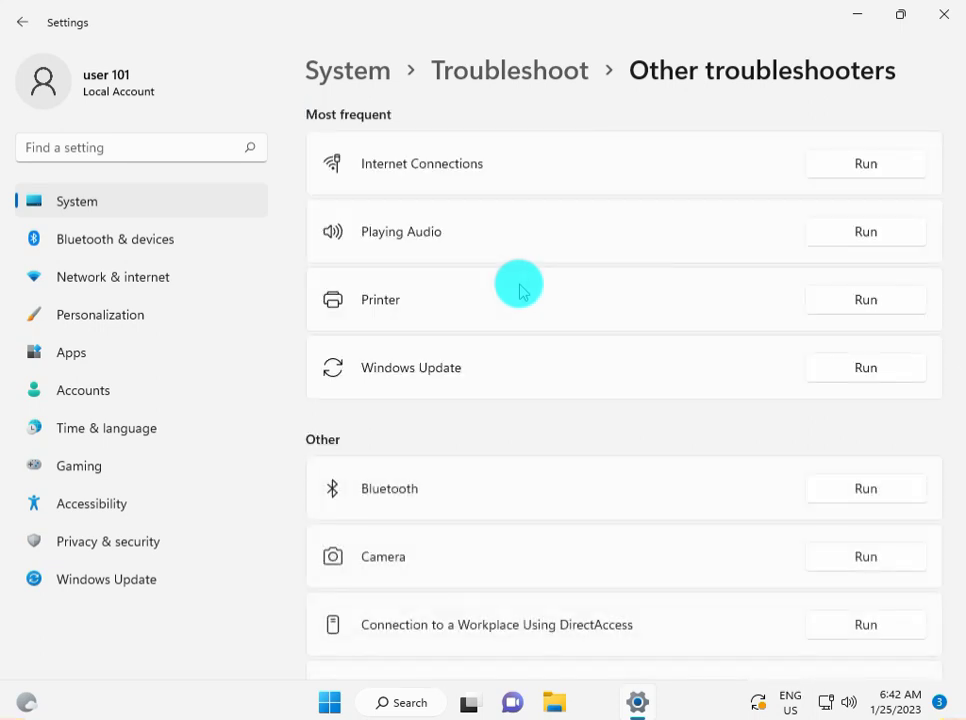
{"action": "scroll", "coordinate": [519, 291], "scroll_direction": "down", "scroll_amount": 1}
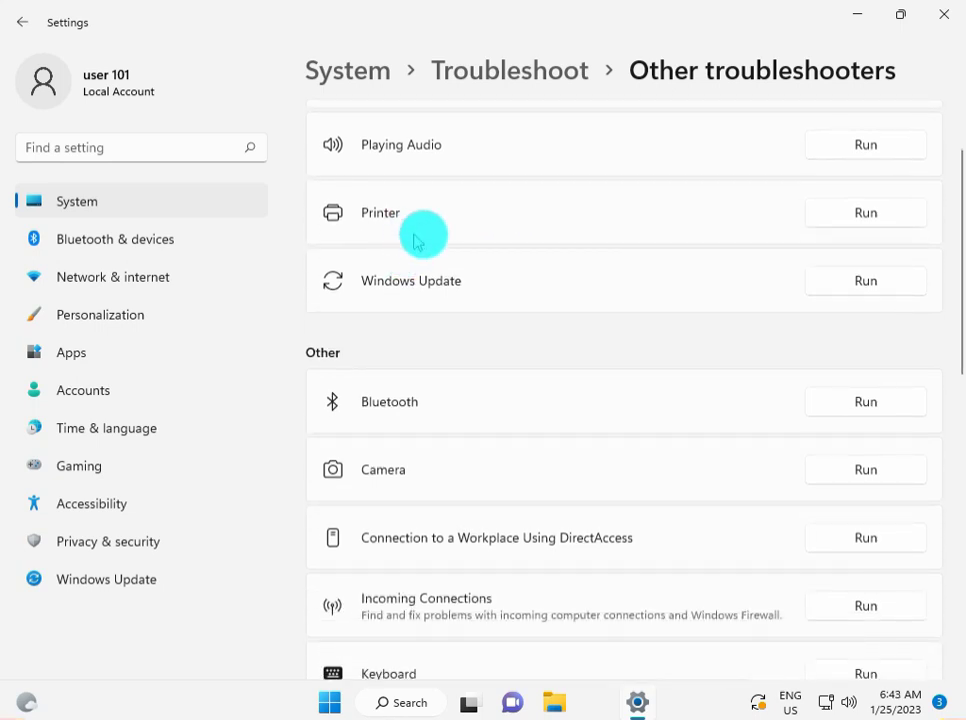
{"action": "scroll", "coordinate": [460, 255], "scroll_direction": "up", "scroll_amount": 1}
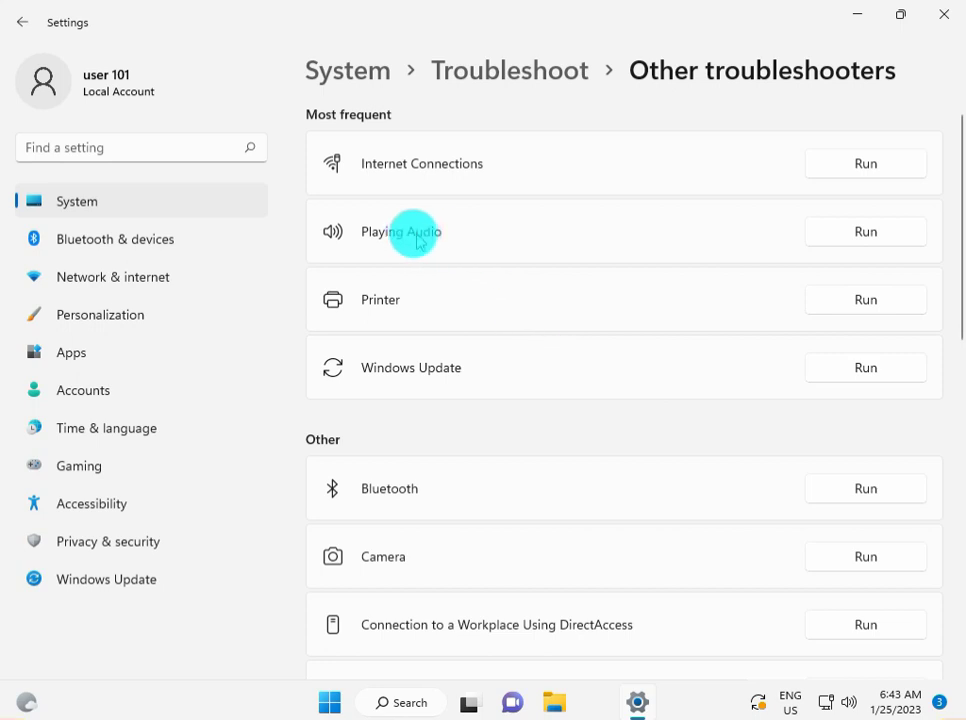
Step: Run the Playing Audio troubleshooter on Headphones, then close it and Settings
{"action": "left_click", "coordinate": [846, 234]}
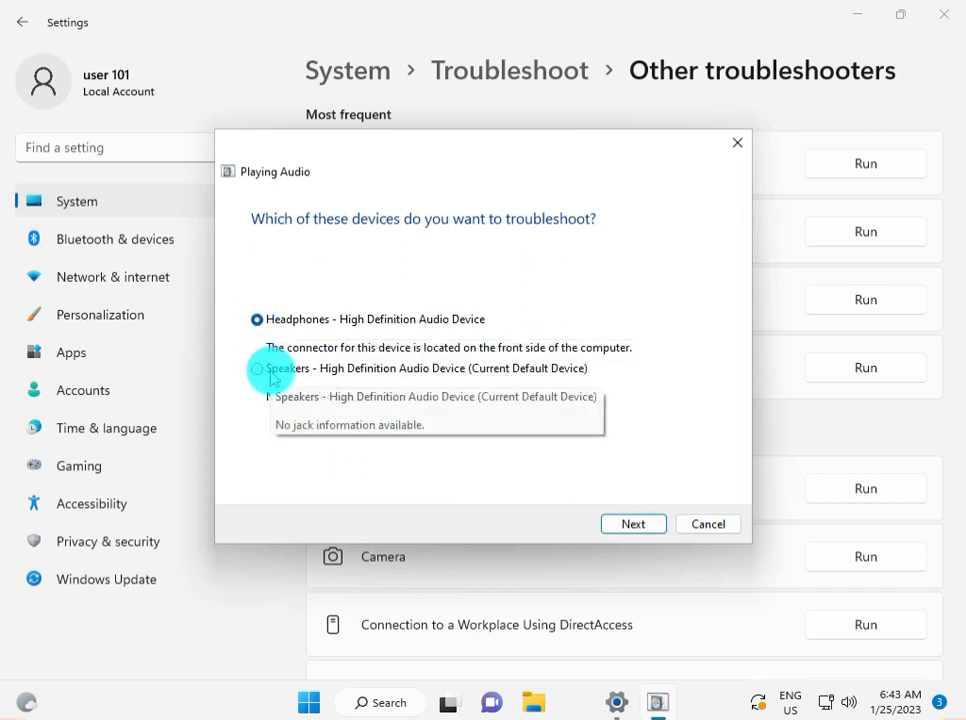
{"action": "left_click", "coordinate": [645, 526]}
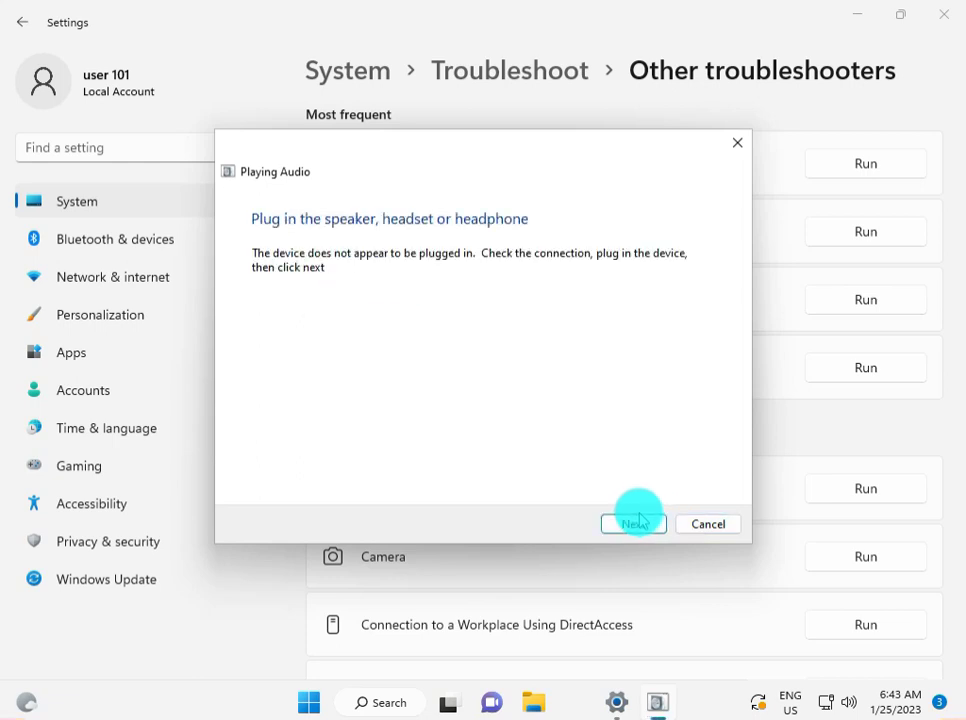
{"action": "left_click", "coordinate": [634, 525]}
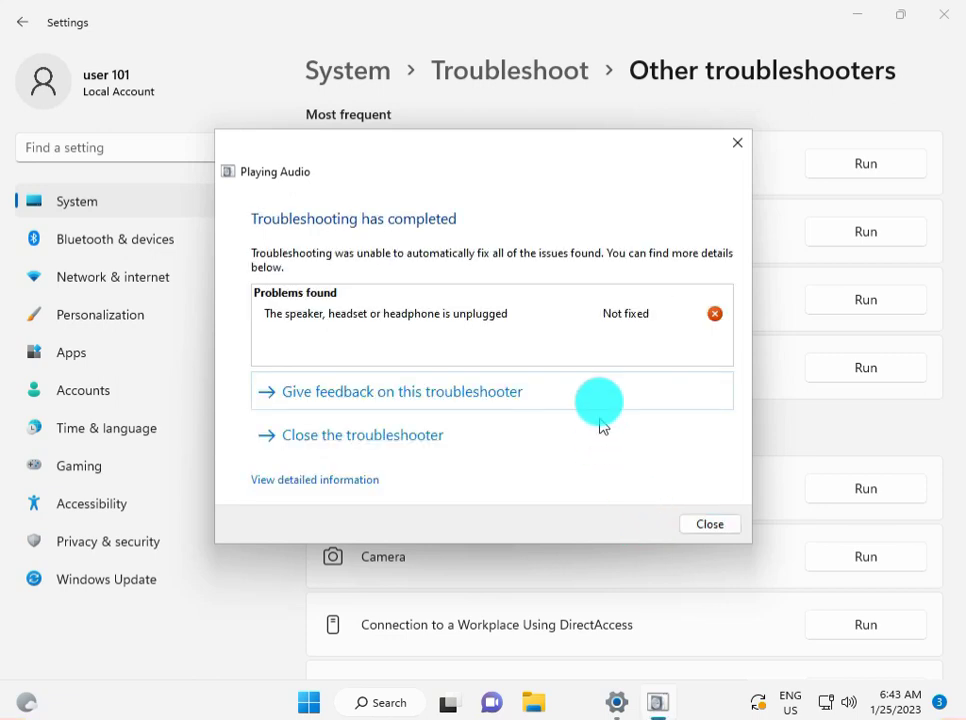
{"action": "left_click", "coordinate": [700, 524]}
{"action": "left_click", "coordinate": [943, 14]}
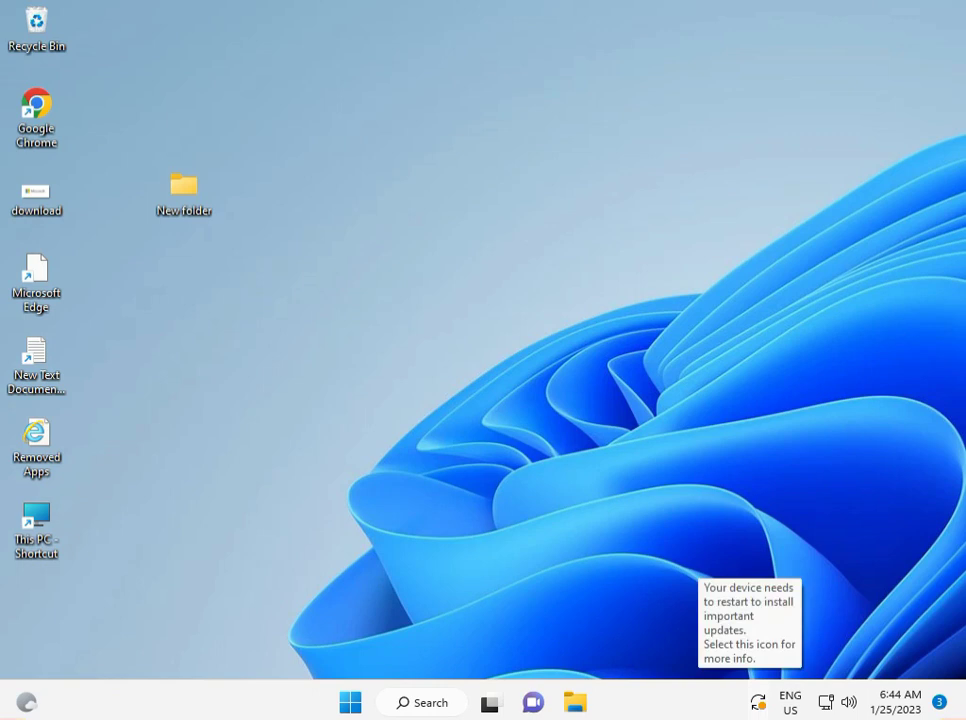
Step: Relaunch Settings from Start and go to the Apps section
{"action": "left_click", "coordinate": [350, 702]}
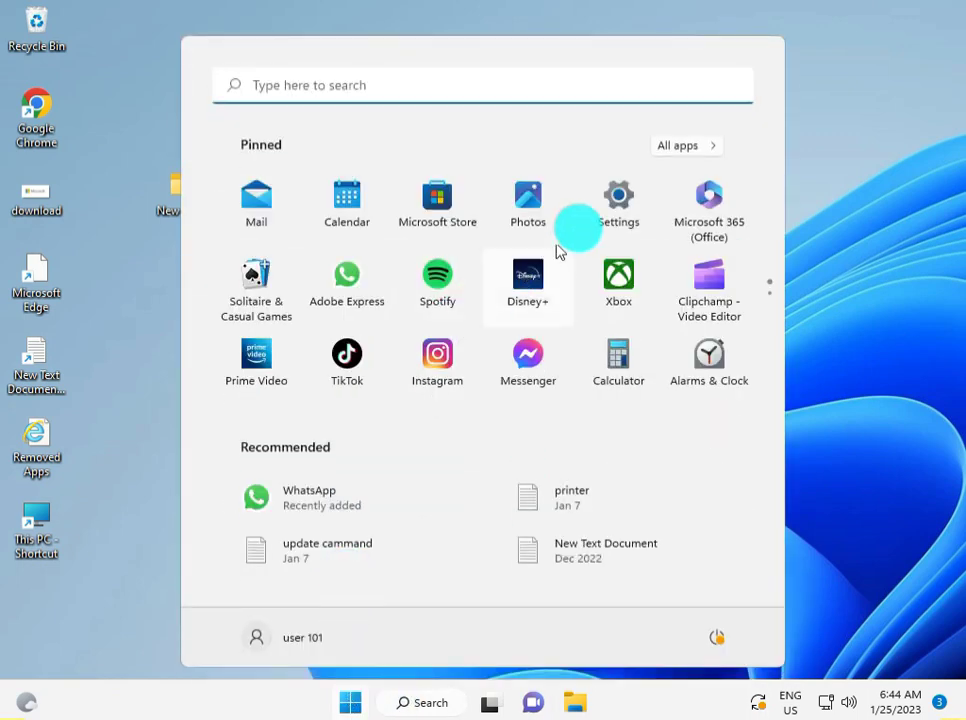
{"action": "left_click", "coordinate": [614, 206]}
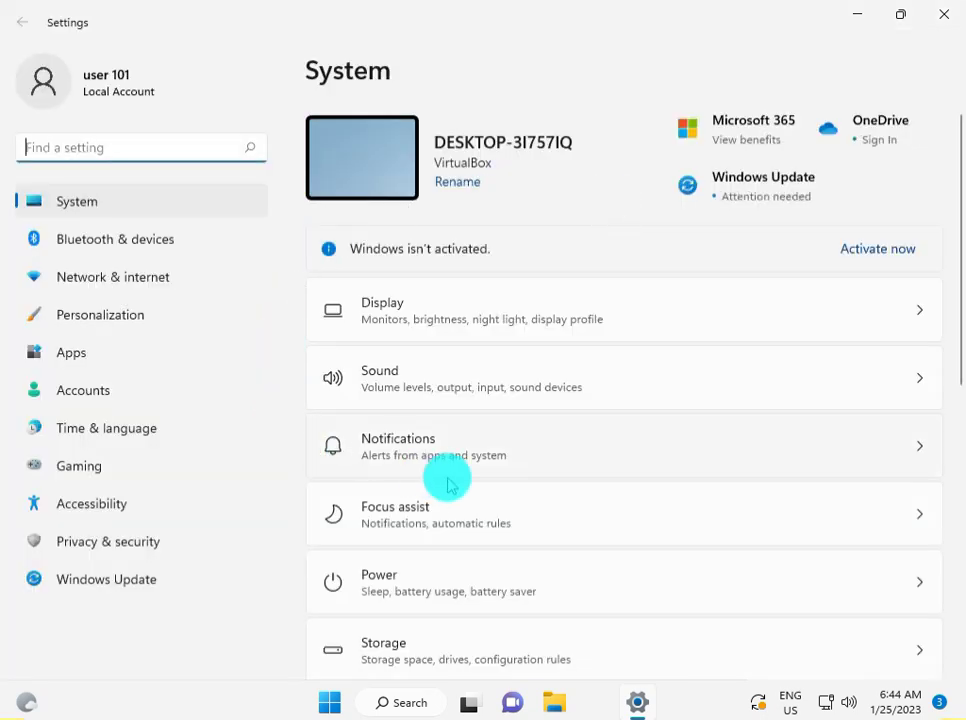
{"action": "left_click", "coordinate": [128, 368]}
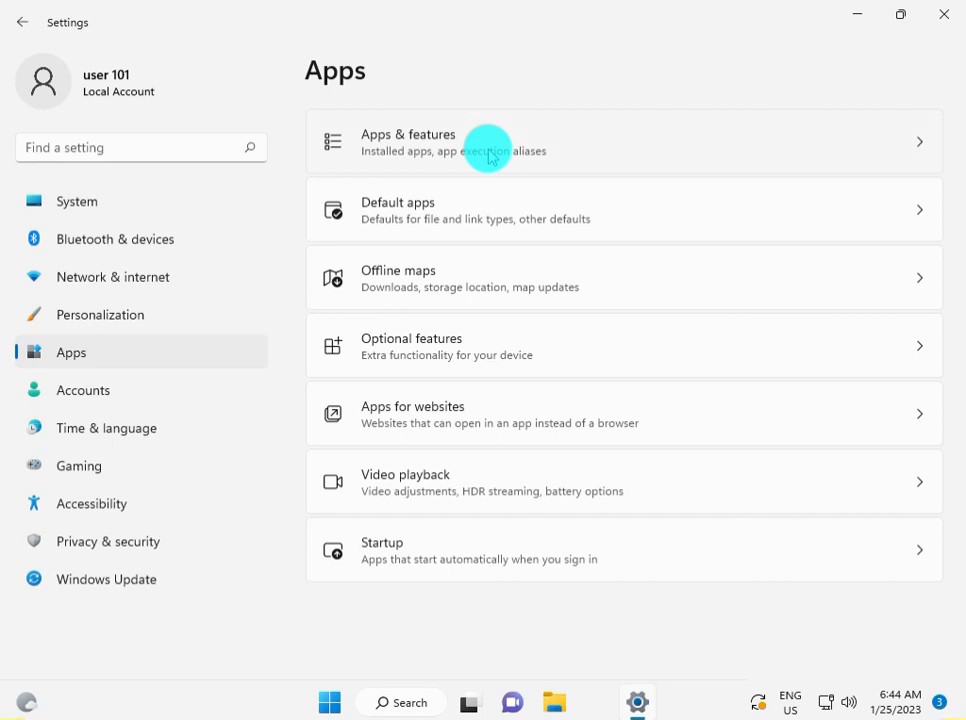
Step: Open Apps & features, scroll to WhatsApp and open its ⋮ options menu
{"action": "left_click", "coordinate": [489, 156]}
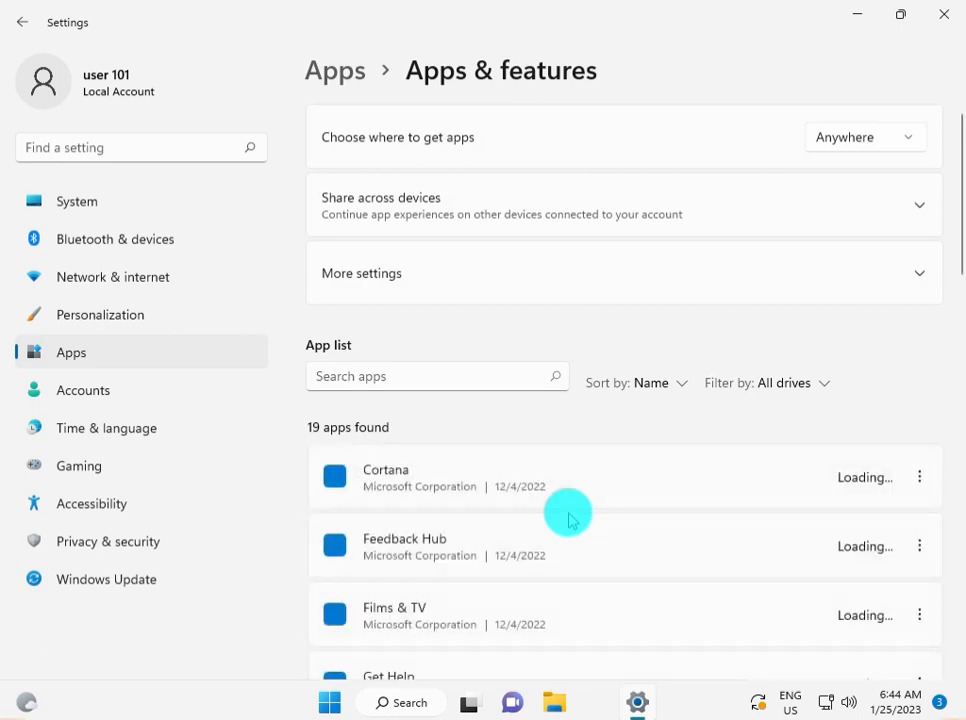
{"action": "scroll", "coordinate": [568, 518], "scroll_direction": "down", "scroll_amount": 2}
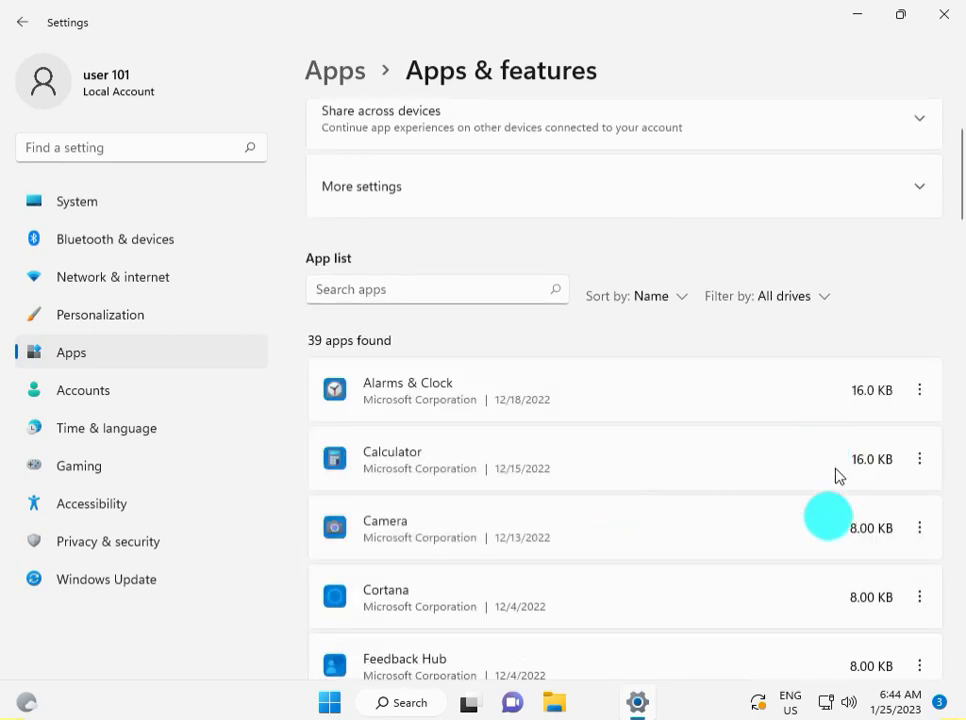
{"action": "scroll", "coordinate": [675, 578], "scroll_direction": "down", "scroll_amount": 2}
{"action": "scroll", "coordinate": [604, 560], "scroll_direction": "down", "scroll_amount": 3}
{"action": "scroll", "coordinate": [578, 550], "scroll_direction": "down", "scroll_amount": 4}
{"action": "scroll", "coordinate": [578, 550], "scroll_direction": "down", "scroll_amount": 5}
{"action": "scroll", "coordinate": [576, 545], "scroll_direction": "down", "scroll_amount": 10}
{"action": "scroll", "coordinate": [565, 543], "scroll_direction": "up", "scroll_amount": 1}
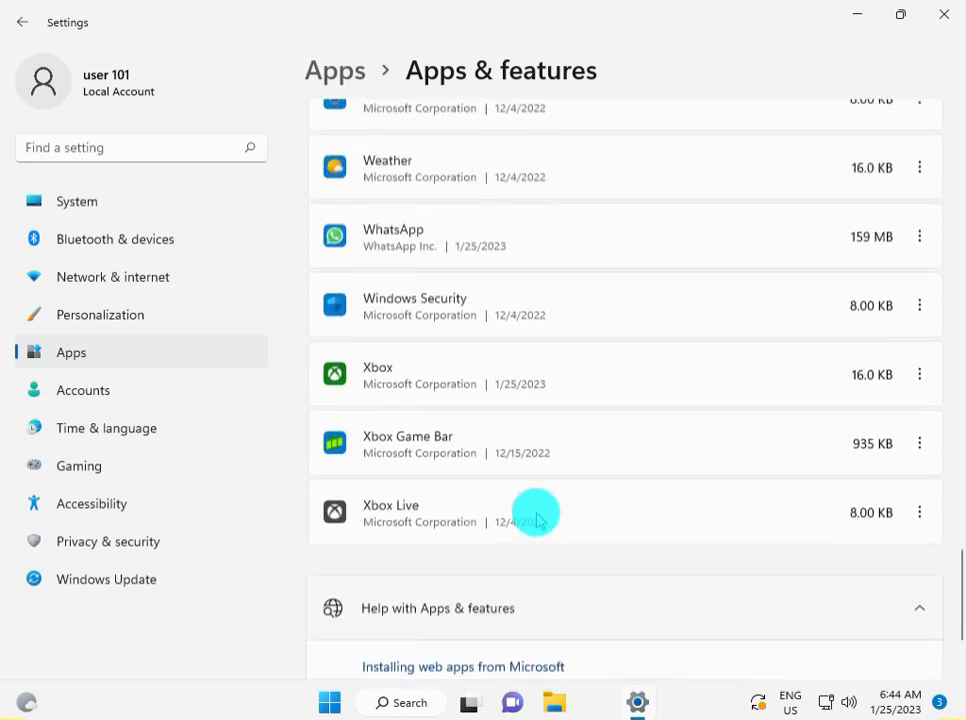
{"action": "scroll", "coordinate": [537, 519], "scroll_direction": "up", "scroll_amount": 3}
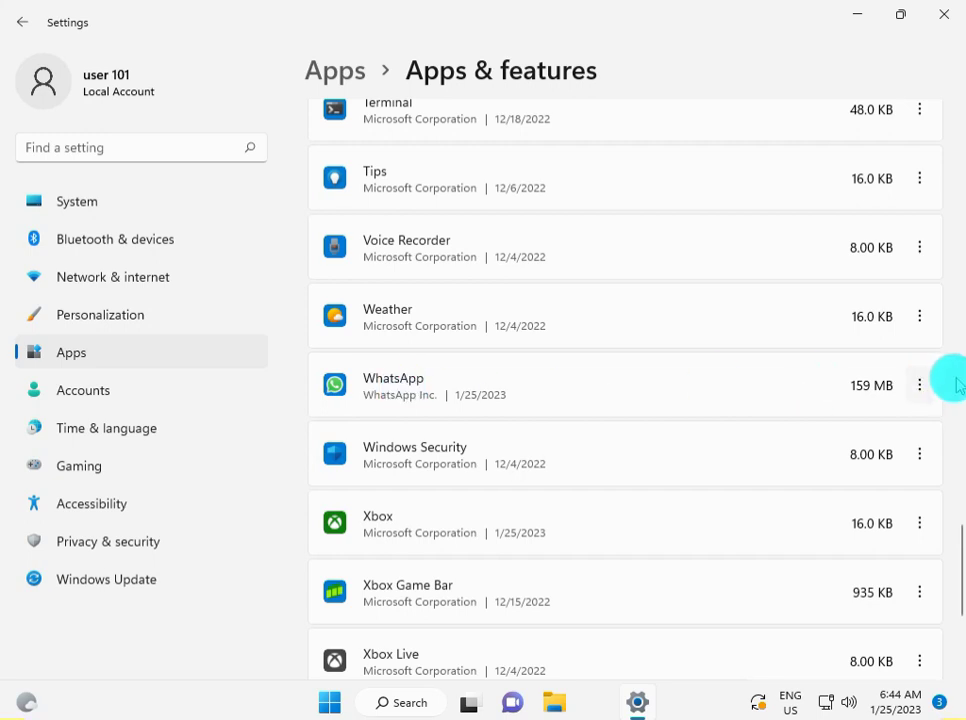
{"action": "left_click", "coordinate": [912, 388]}
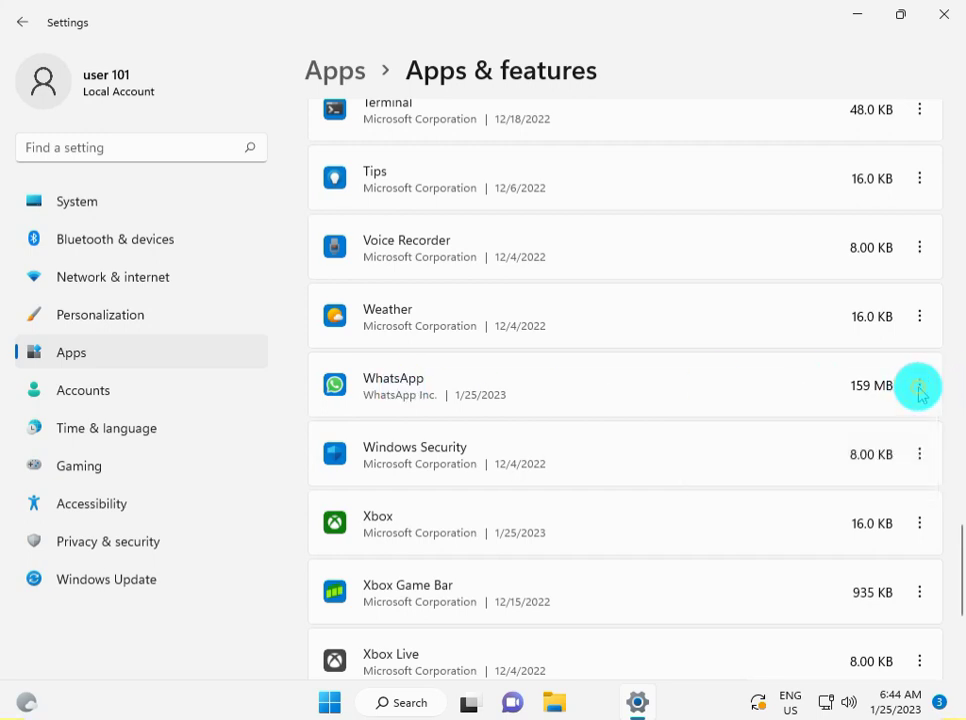
{"action": "left_click", "coordinate": [919, 388]}
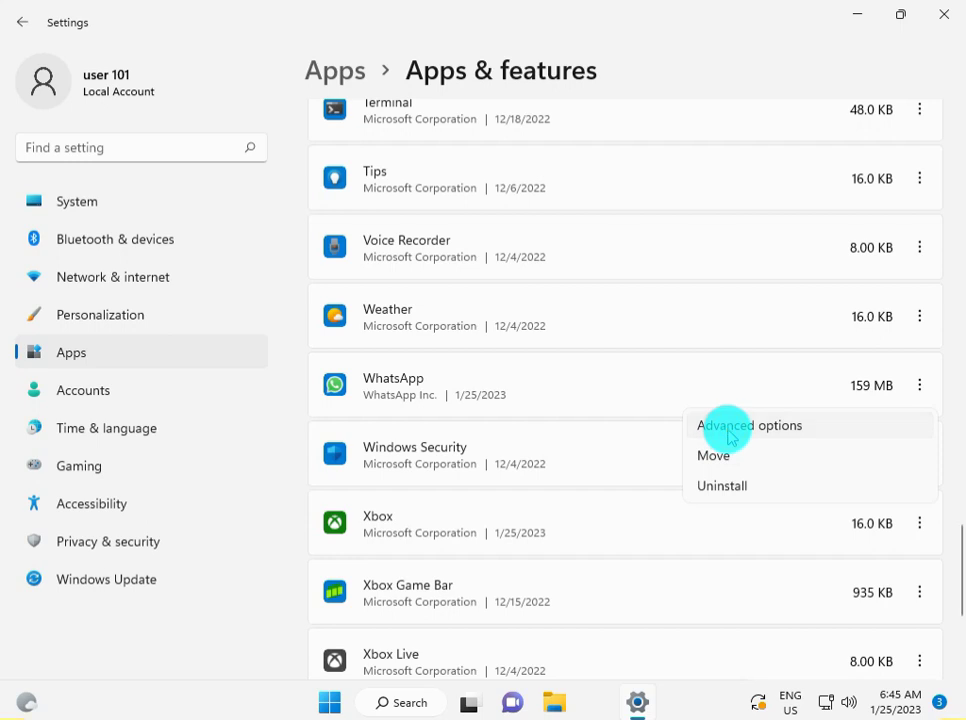
Step: Open WhatsApp's Advanced options and scroll down to the Reset section
{"action": "left_click", "coordinate": [728, 430]}
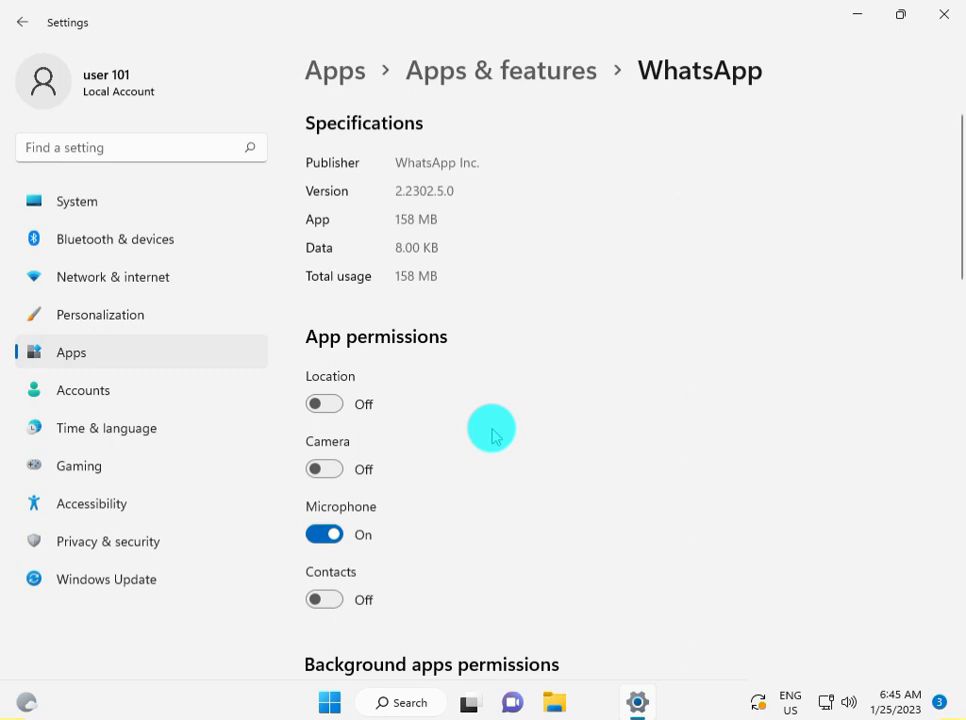
{"action": "scroll", "coordinate": [492, 434], "scroll_direction": "down", "scroll_amount": 2}
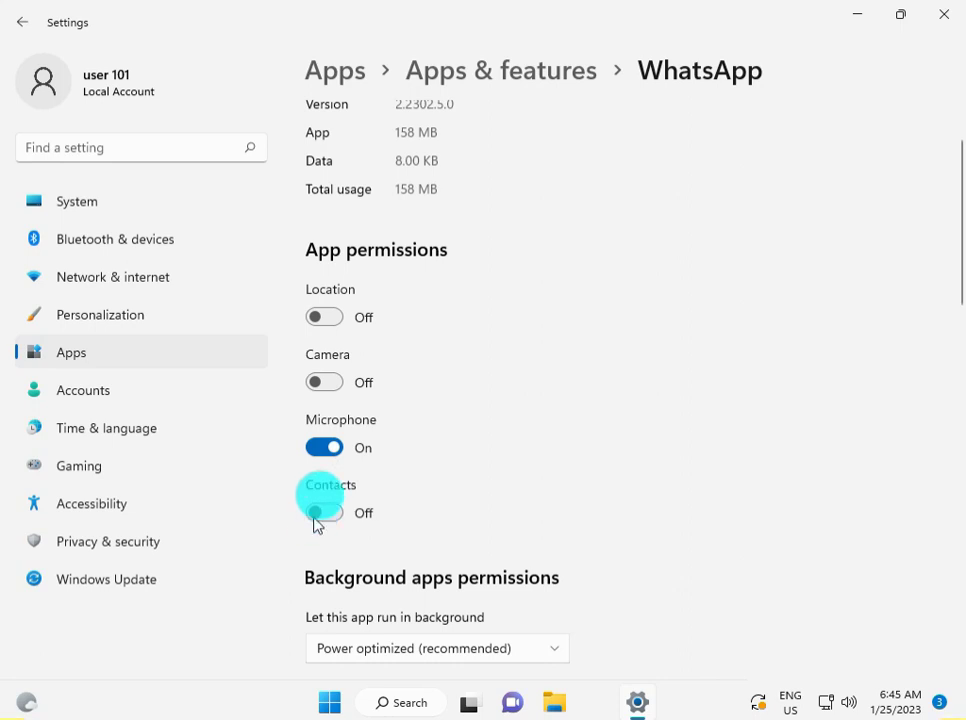
{"action": "scroll", "coordinate": [550, 491], "scroll_direction": "down", "scroll_amount": 2}
{"action": "scroll", "coordinate": [555, 500], "scroll_direction": "down", "scroll_amount": 2}
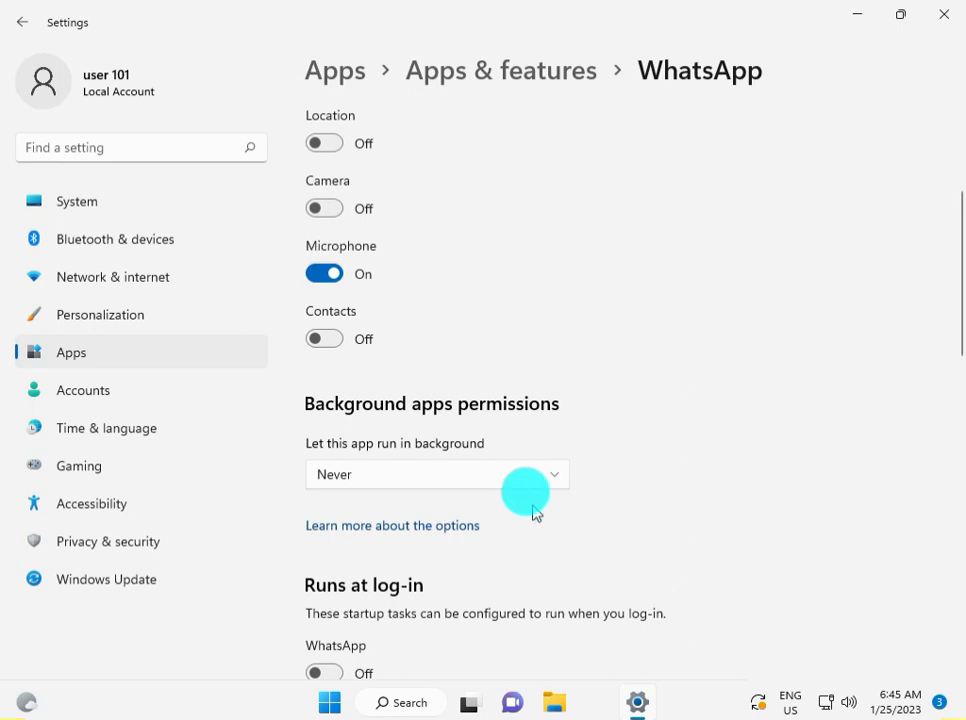
{"action": "scroll", "coordinate": [566, 525], "scroll_direction": "down", "scroll_amount": 3}
{"action": "scroll", "coordinate": [578, 535], "scroll_direction": "down", "scroll_amount": 2}
{"action": "scroll", "coordinate": [577, 537], "scroll_direction": "down", "scroll_amount": 2}
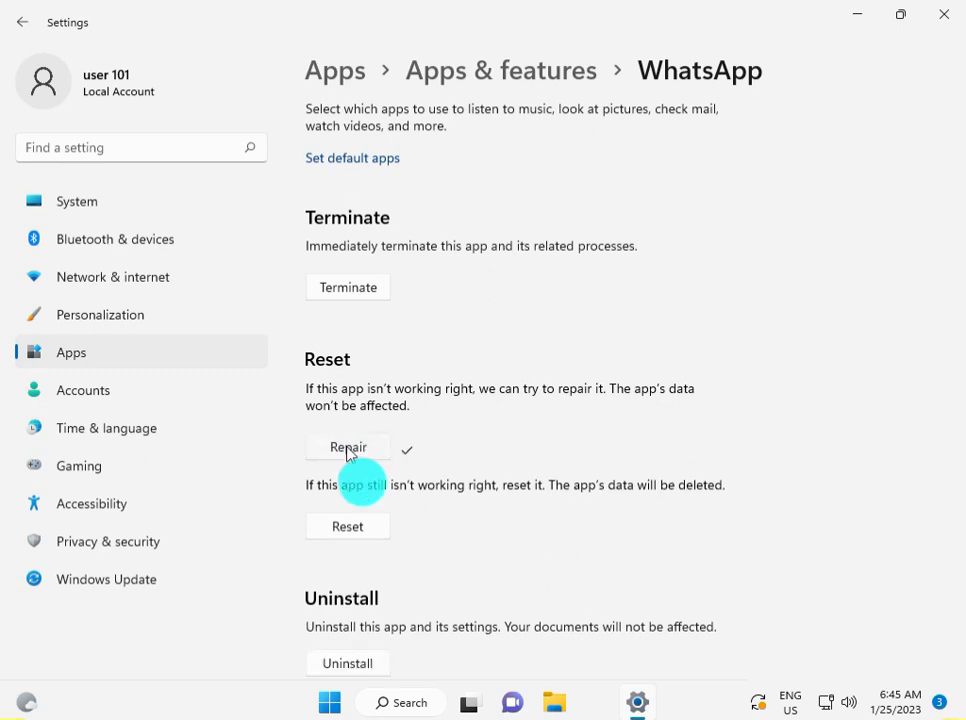
Step: Reset WhatsApp and confirm Reset in the flyout
{"action": "left_click", "coordinate": [362, 530]}
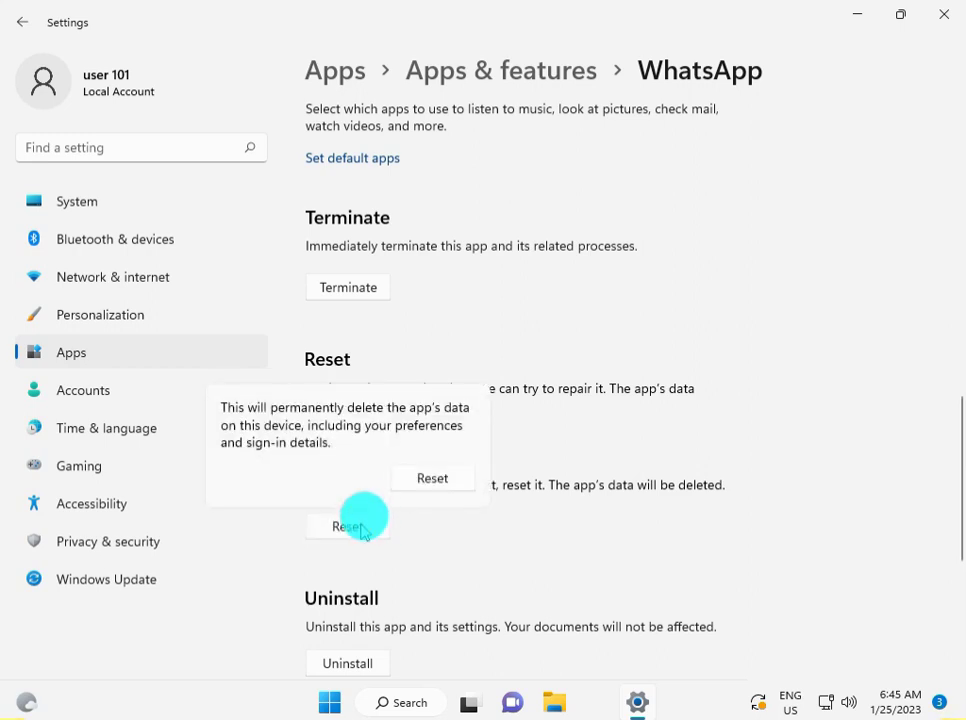
{"action": "left_click", "coordinate": [412, 484]}
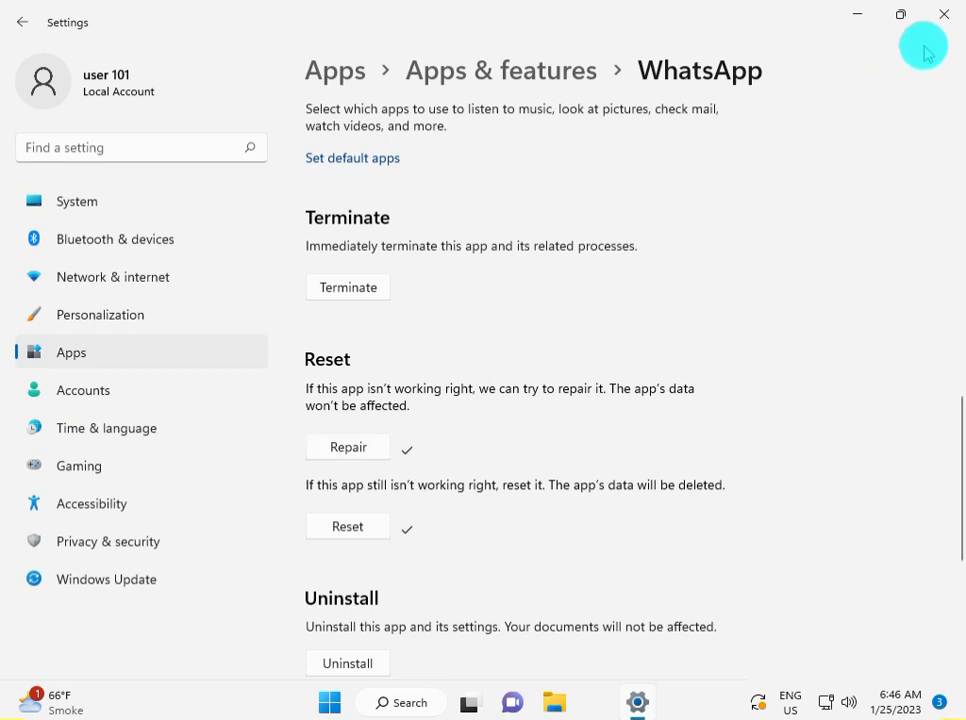
Step: Close Settings and launch Microsoft Store from the Start menu
{"action": "left_click", "coordinate": [942, 15]}
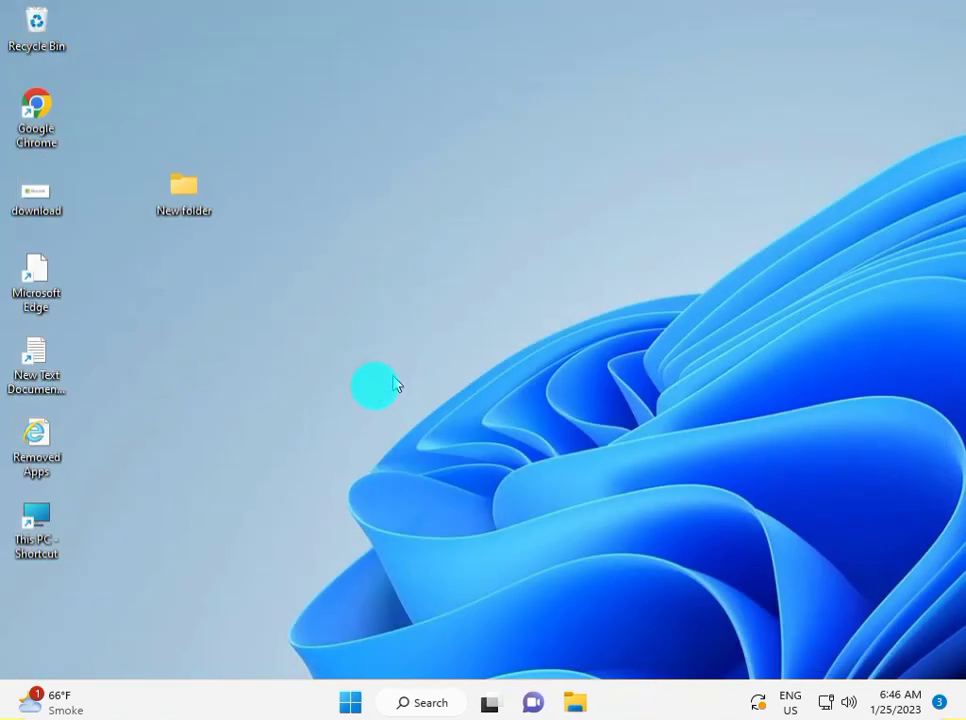
{"action": "left_click", "coordinate": [343, 704]}
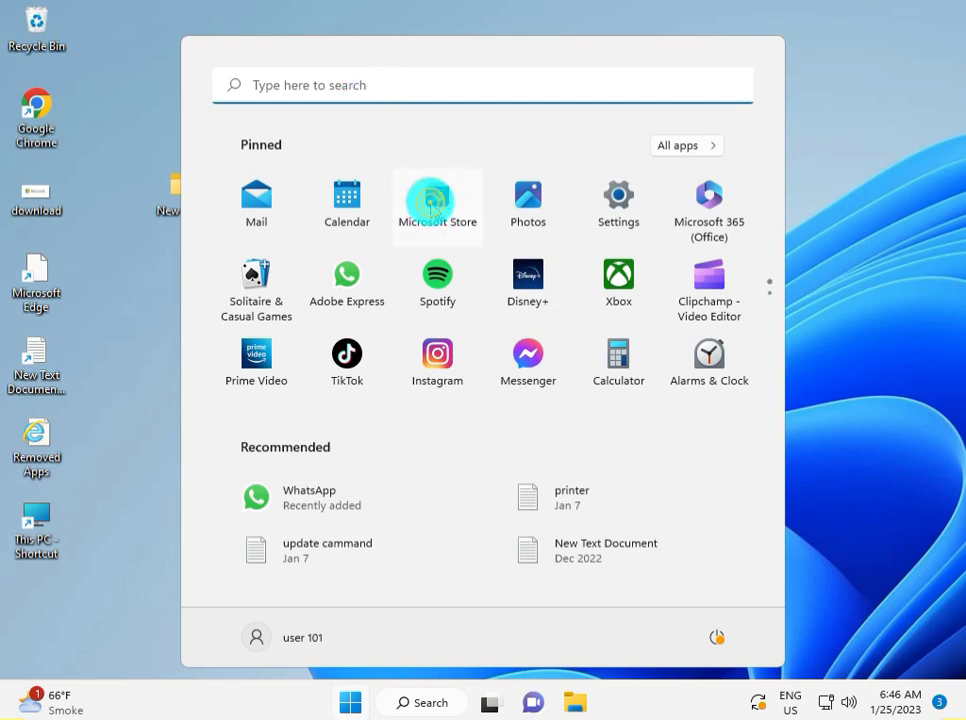
{"action": "left_click", "coordinate": [436, 207]}
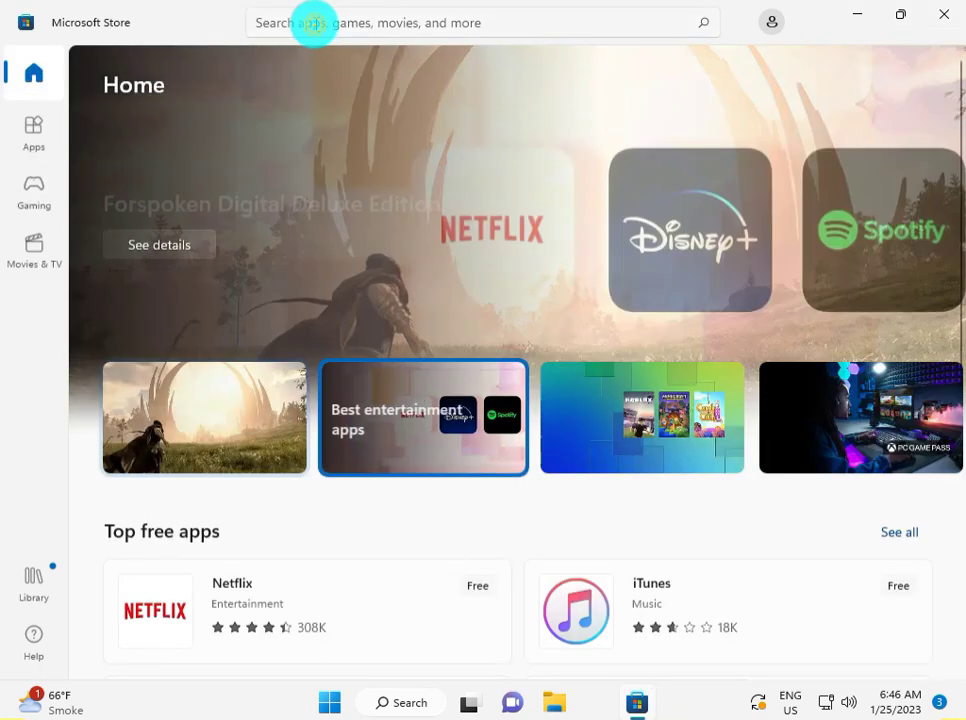
Step: Search the Store for 'whatsapp beta' and open the WhatsApp Beta page
{"action": "left_click", "coordinate": [313, 23]}
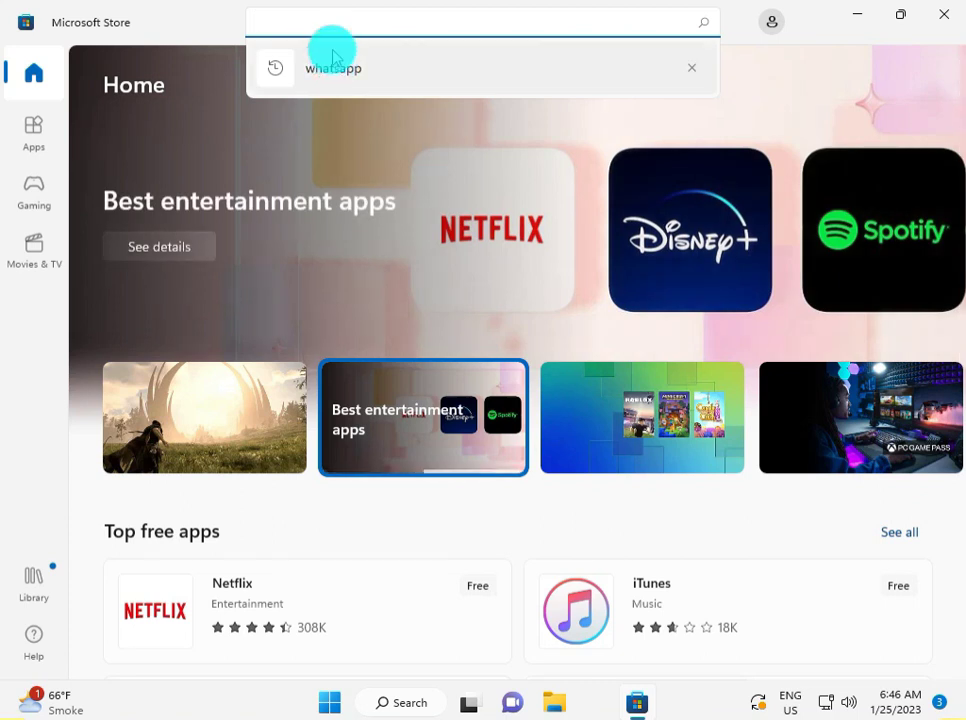
{"action": "type", "text": "whatsapp beta"}
{"action": "left_click", "coordinate": [377, 115]}
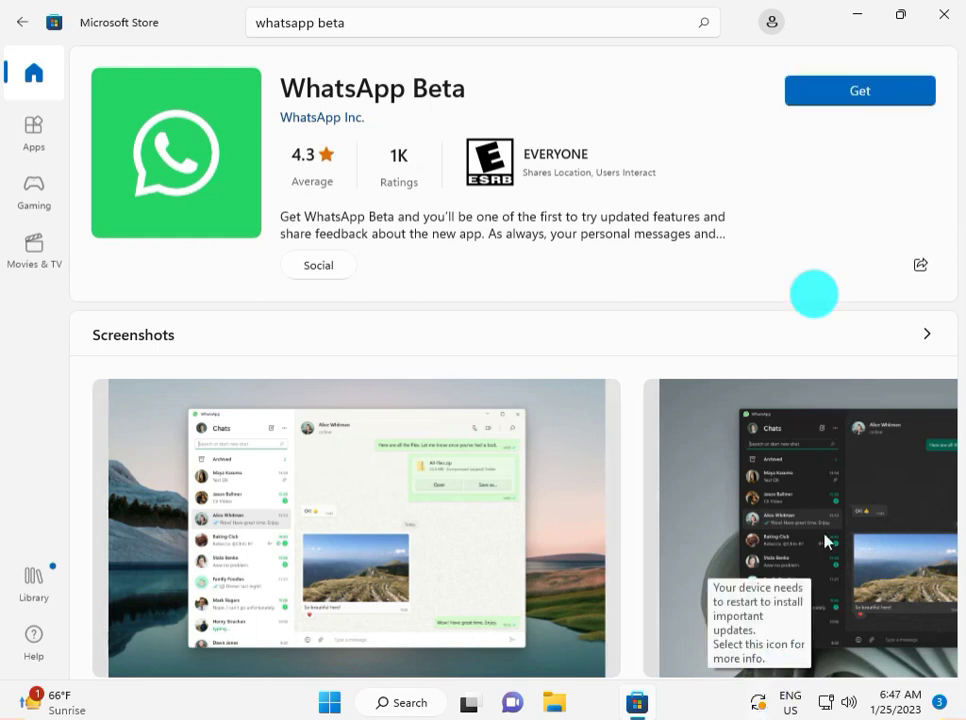
Step: Install WhatsApp Beta from its Microsoft Store page until it offers Open
{"action": "left_click", "coordinate": [846, 89]}
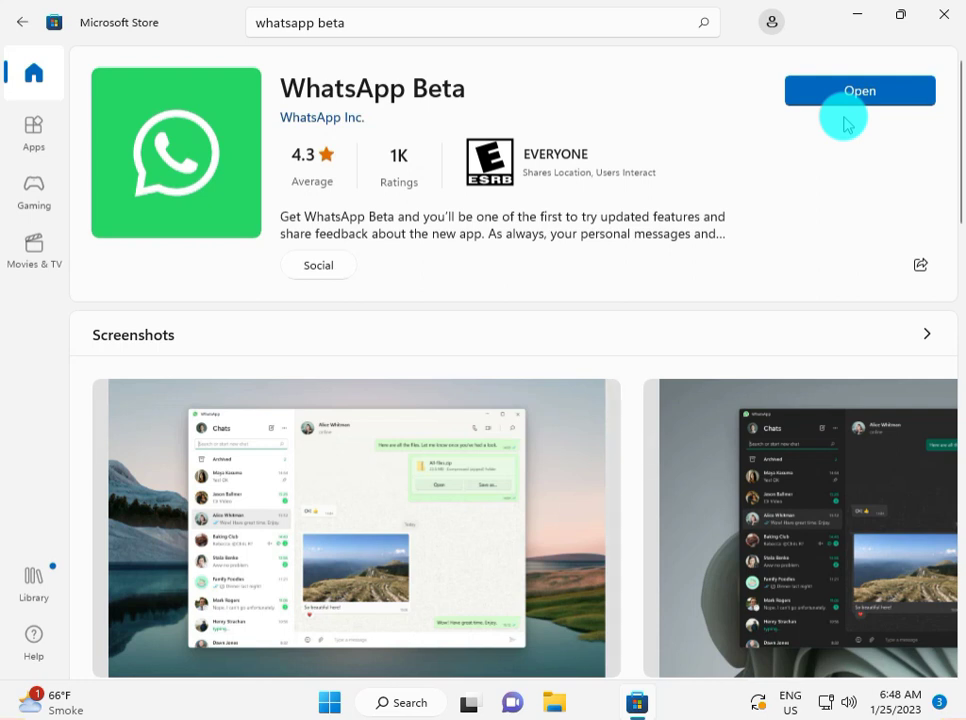
Step: Open the Privacy & security > Microphone page in Settings
{"action": "left_click", "coordinate": [345, 706]}
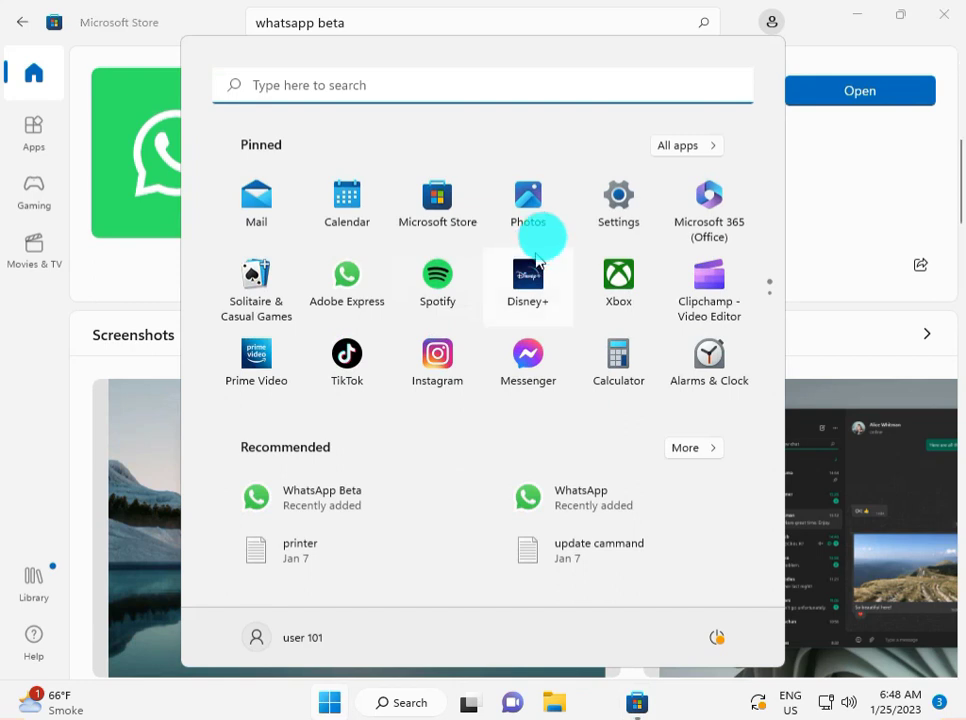
{"action": "left_click", "coordinate": [610, 198]}
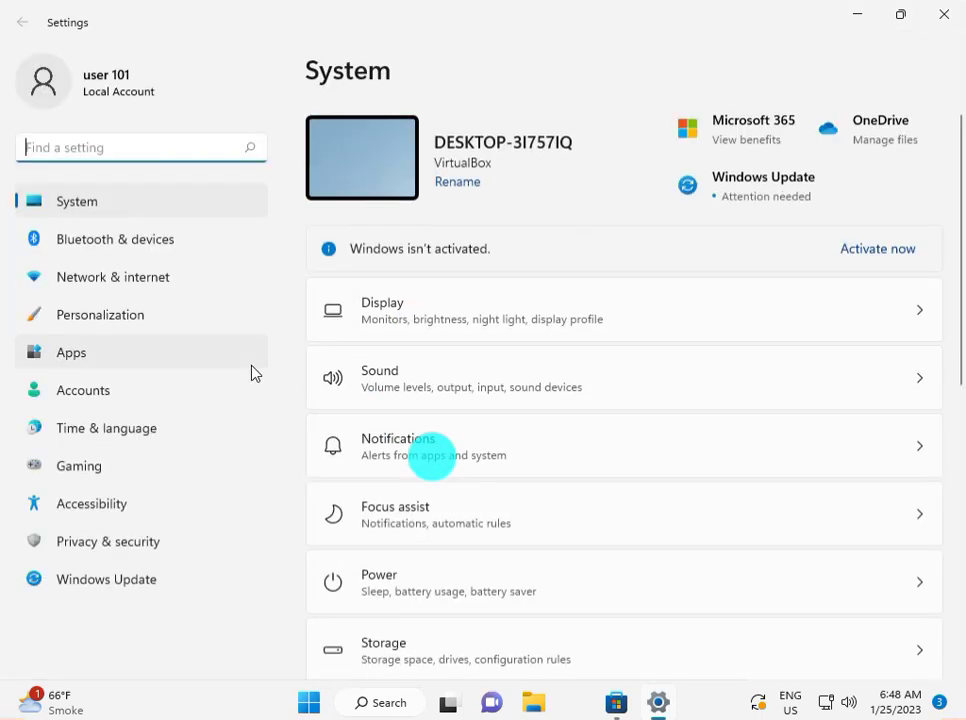
{"action": "left_click", "coordinate": [145, 553]}
{"action": "scroll", "coordinate": [520, 520], "scroll_direction": "down", "scroll_amount": 3}
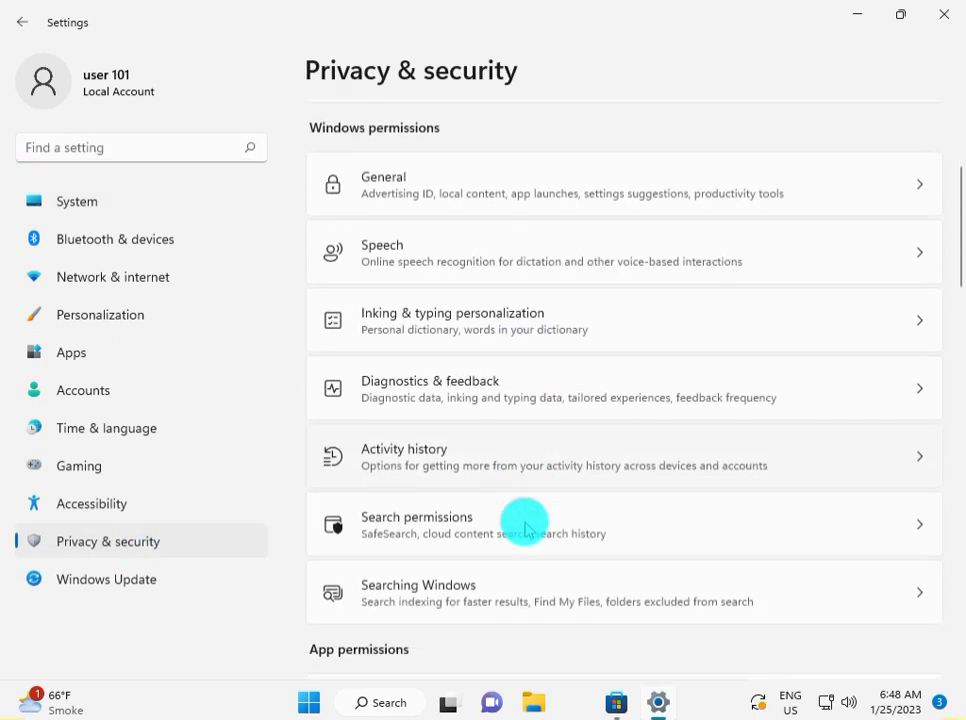
{"action": "scroll", "coordinate": [525, 528], "scroll_direction": "down", "scroll_amount": 1}
{"action": "scroll", "coordinate": [470, 637], "scroll_direction": "down", "scroll_amount": 2}
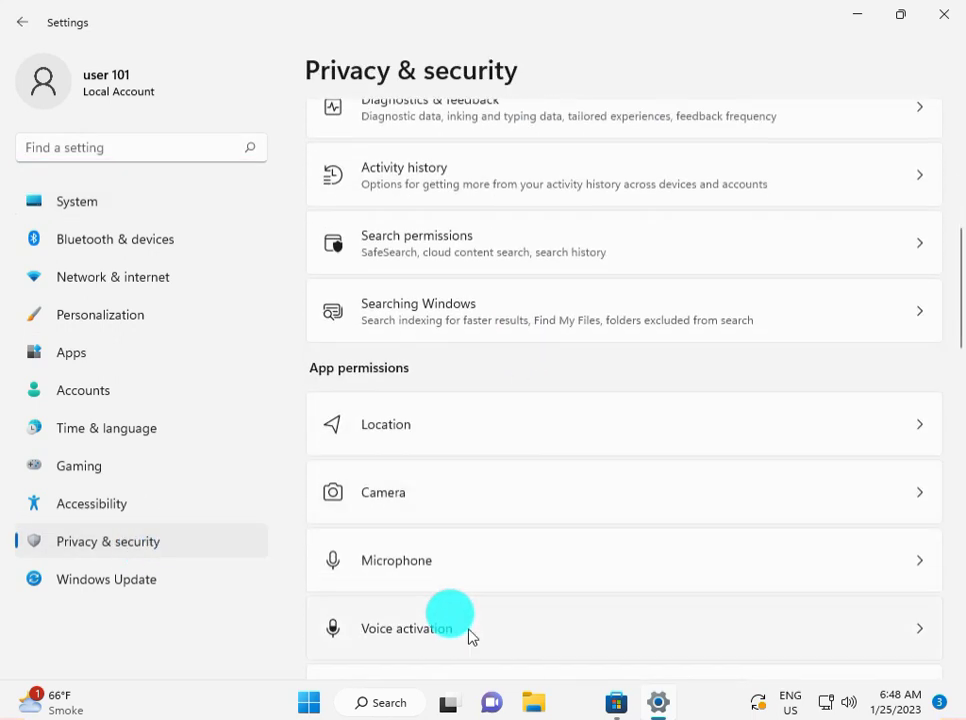
{"action": "left_click", "coordinate": [444, 571]}
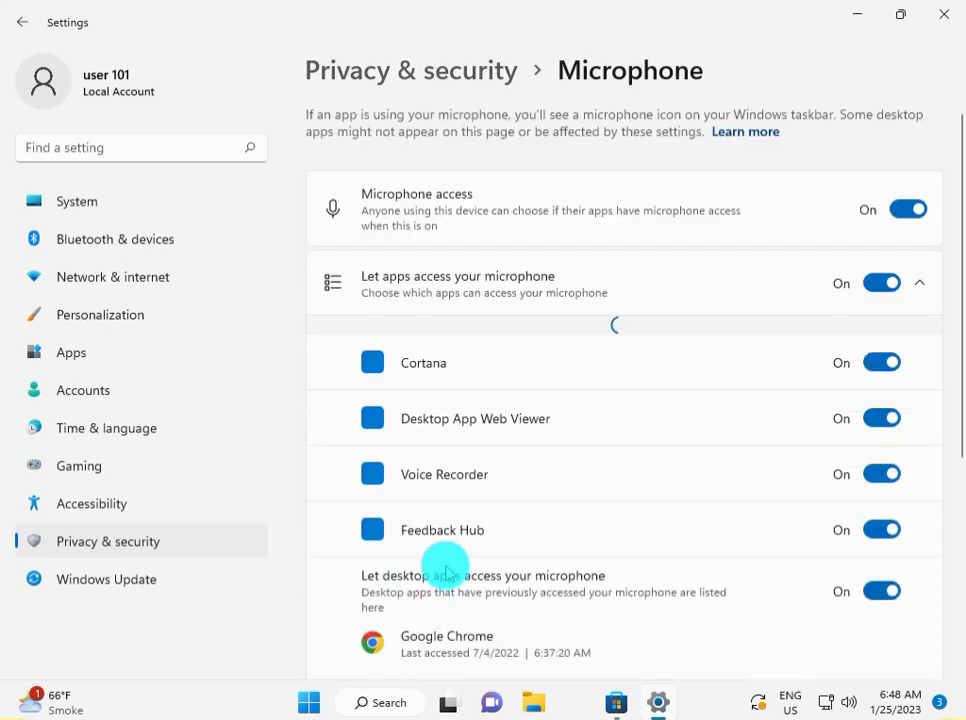
Step: Switch microphone access On for WhatsApp Beta and WhatsApp
{"action": "scroll", "coordinate": [460, 555], "scroll_direction": "down", "scroll_amount": 1}
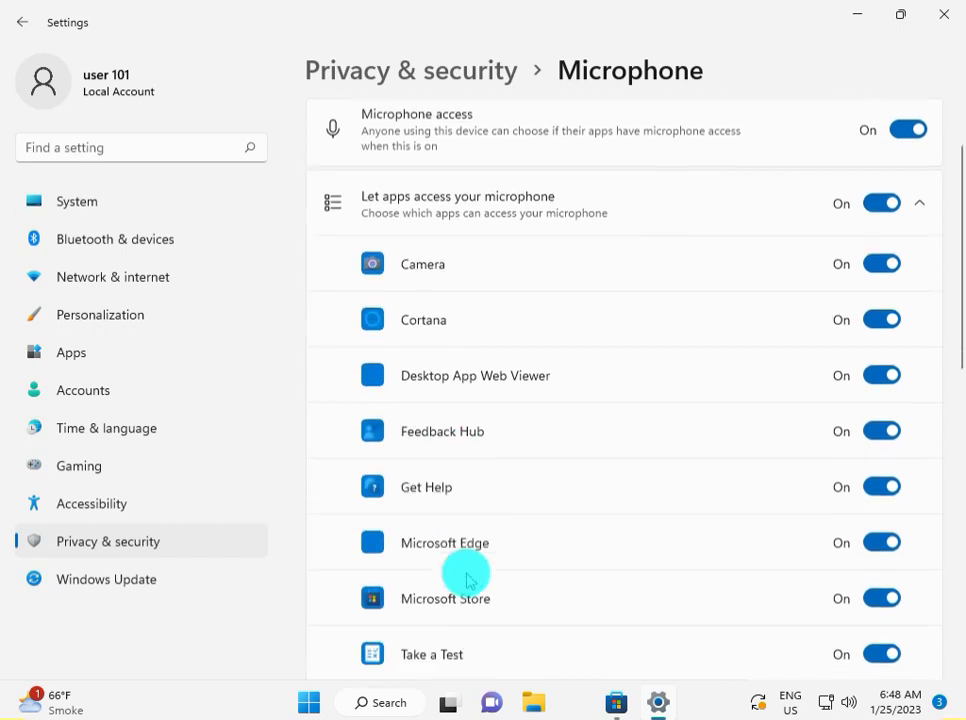
{"action": "scroll", "coordinate": [467, 575], "scroll_direction": "down", "scroll_amount": 4}
{"action": "scroll", "coordinate": [468, 578], "scroll_direction": "down", "scroll_amount": 2}
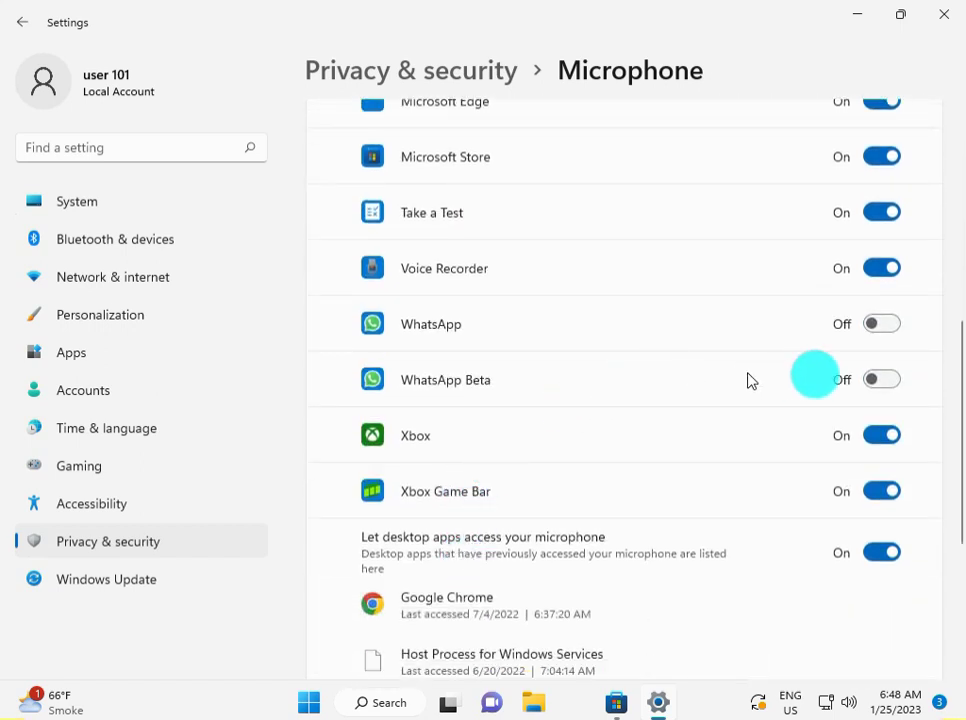
{"action": "left_click", "coordinate": [875, 381]}
{"action": "left_click", "coordinate": [875, 325]}
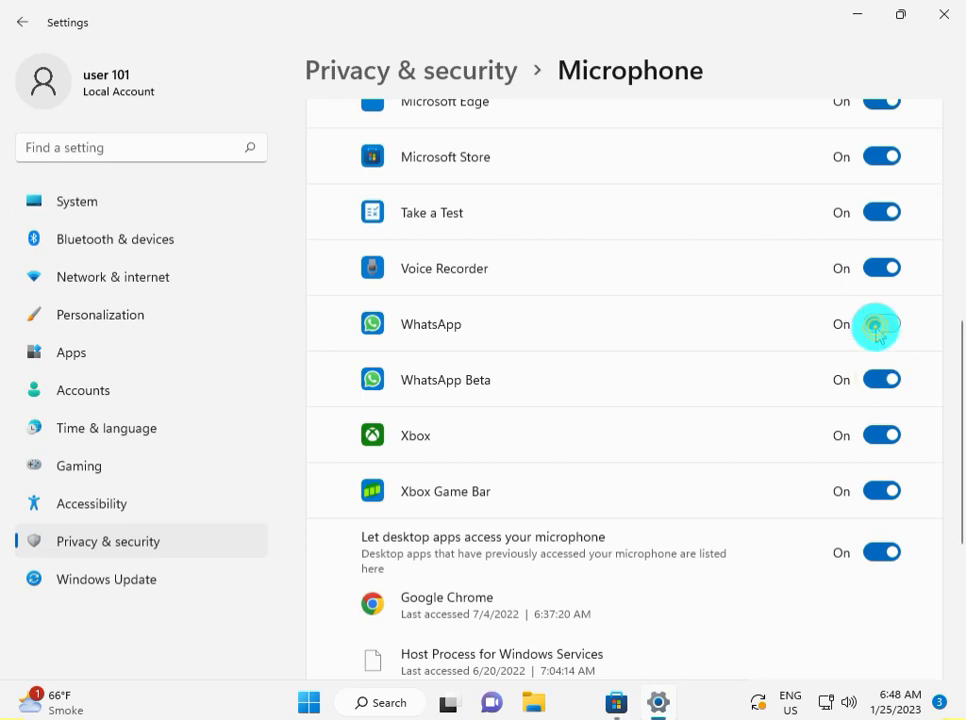